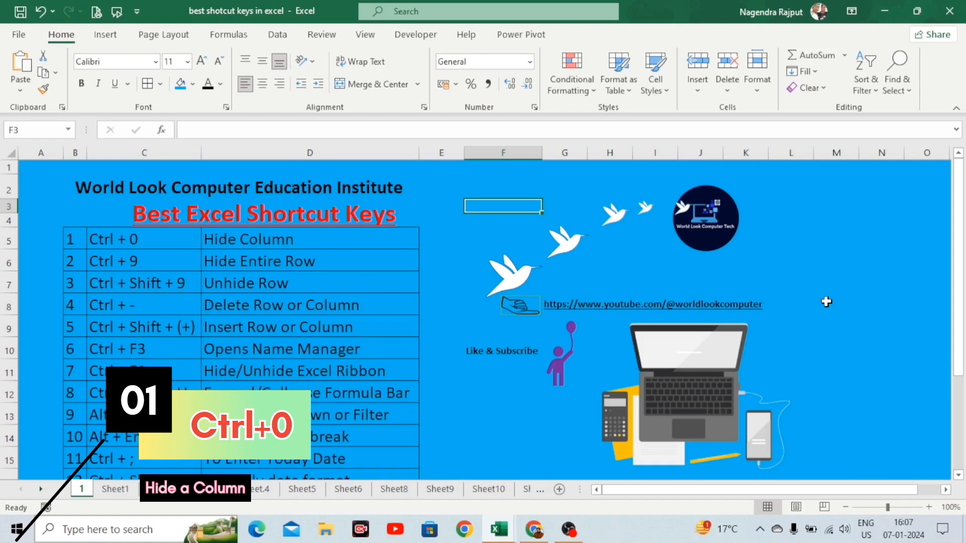
# - Hide the QTY. column on Sheet1
pyautogui.click(114, 488)
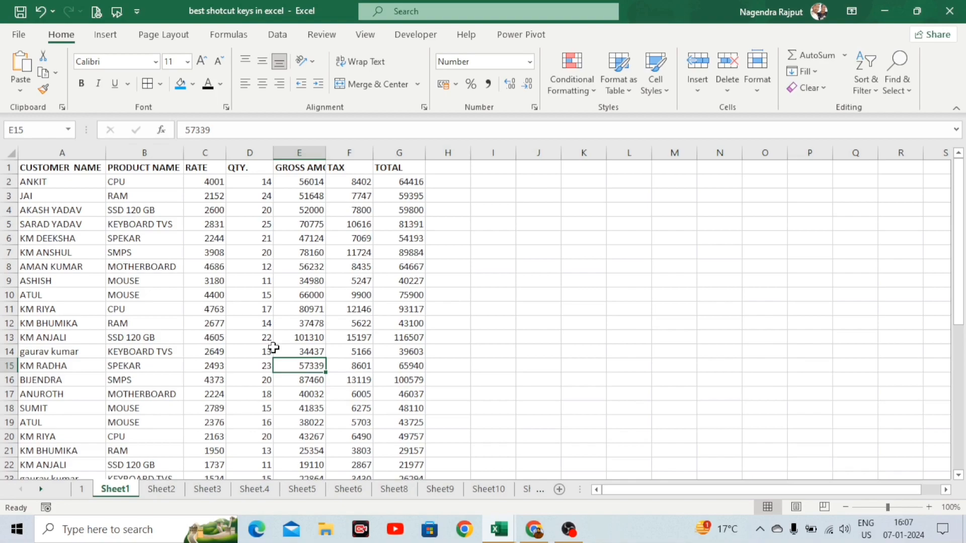
pyautogui.click(249, 238)
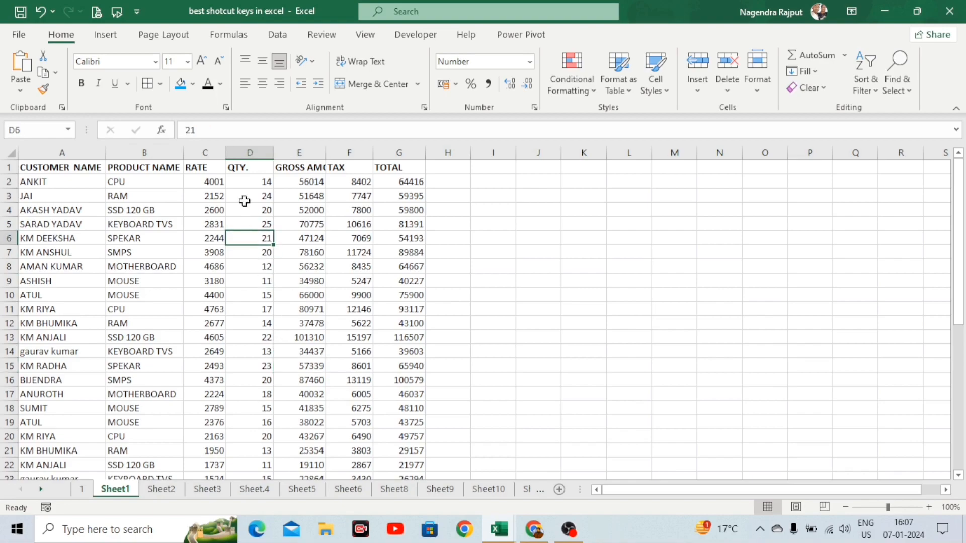
pyautogui.click(255, 281)
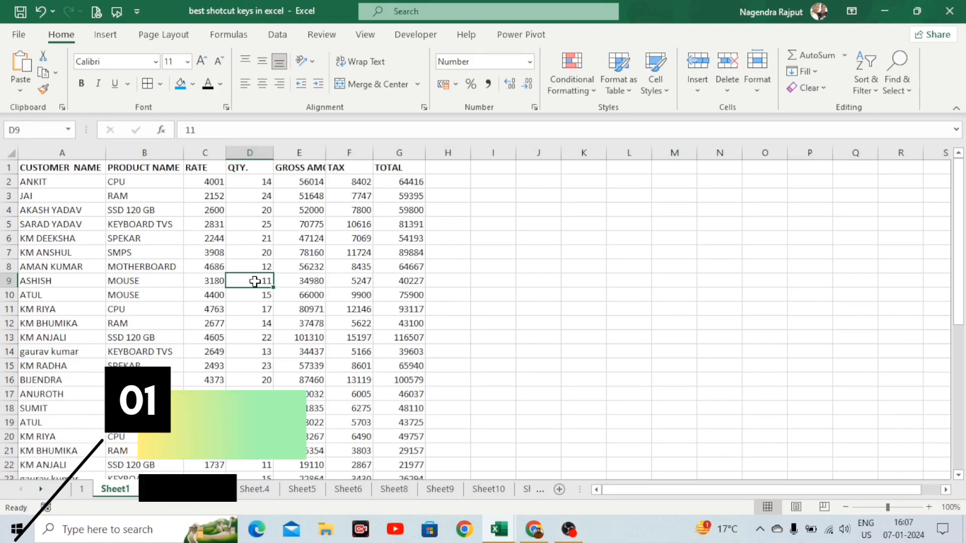
pyautogui.hotkey('ctrl', '0')
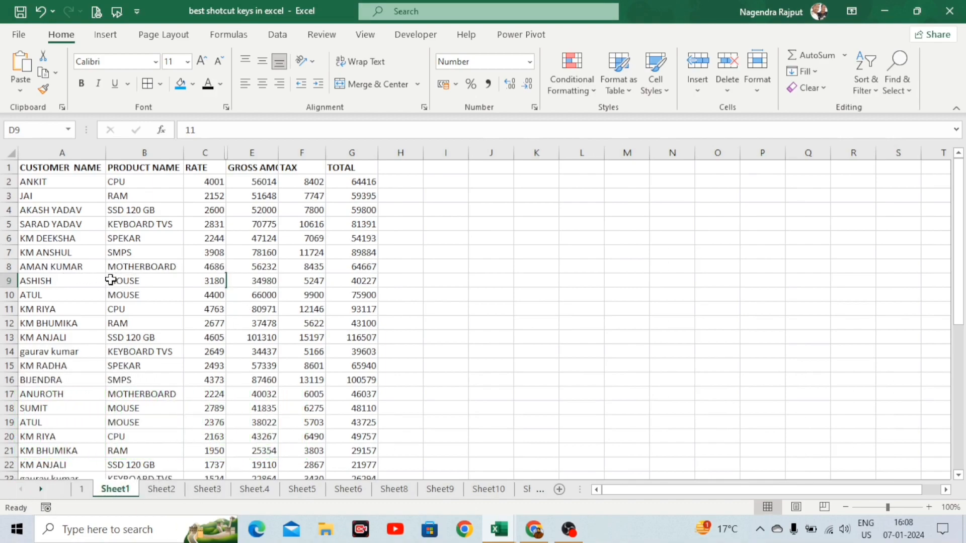
# - Hide the PRODUCT NAME column
pyautogui.click(138, 267)
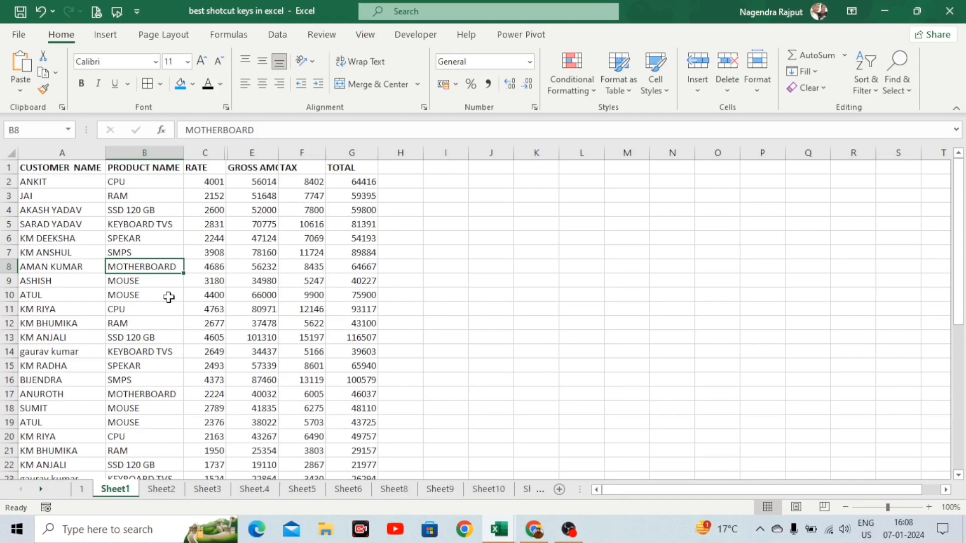
pyautogui.hotkey('ctrl', '0')
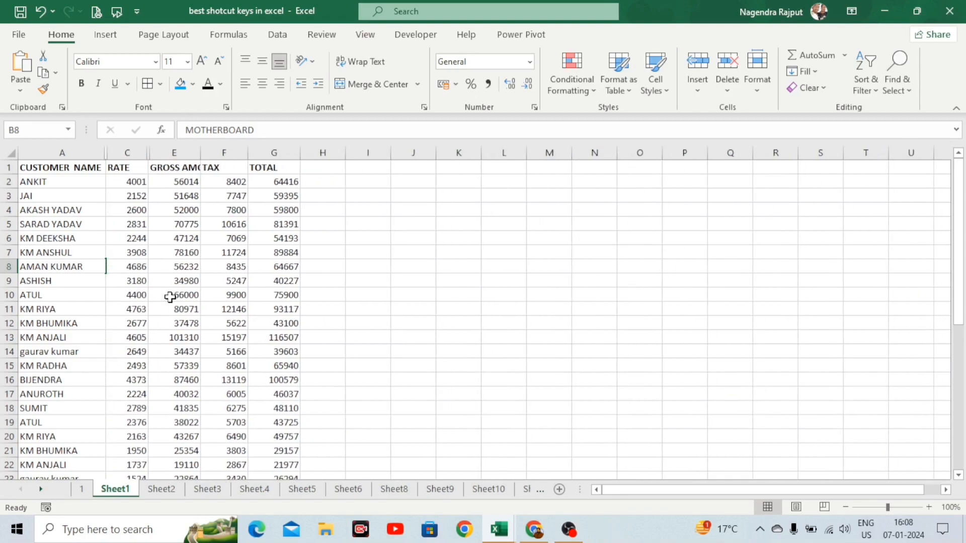
pyautogui.click(168, 297)
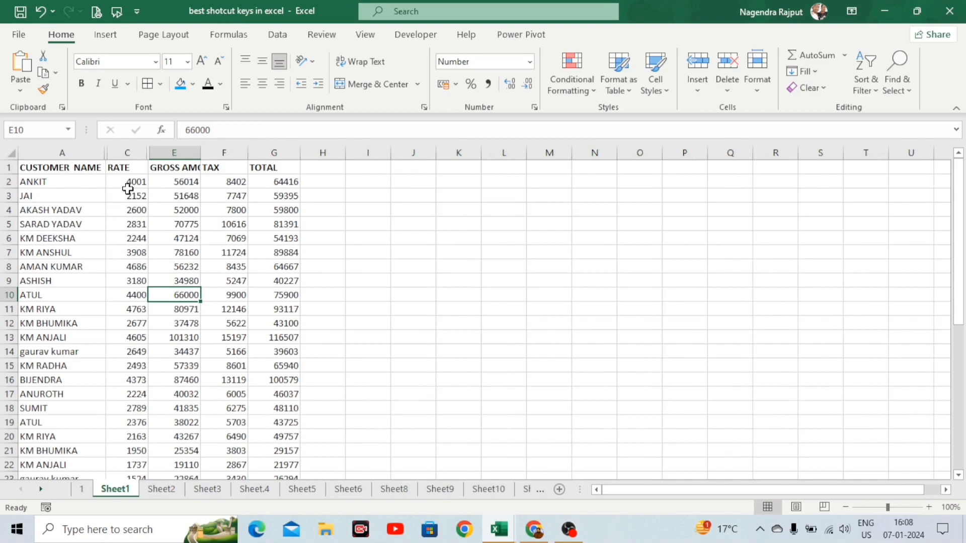
# - Delete the entire TAX column together with the blank column I in a single delete operation
pyautogui.click(229, 171)
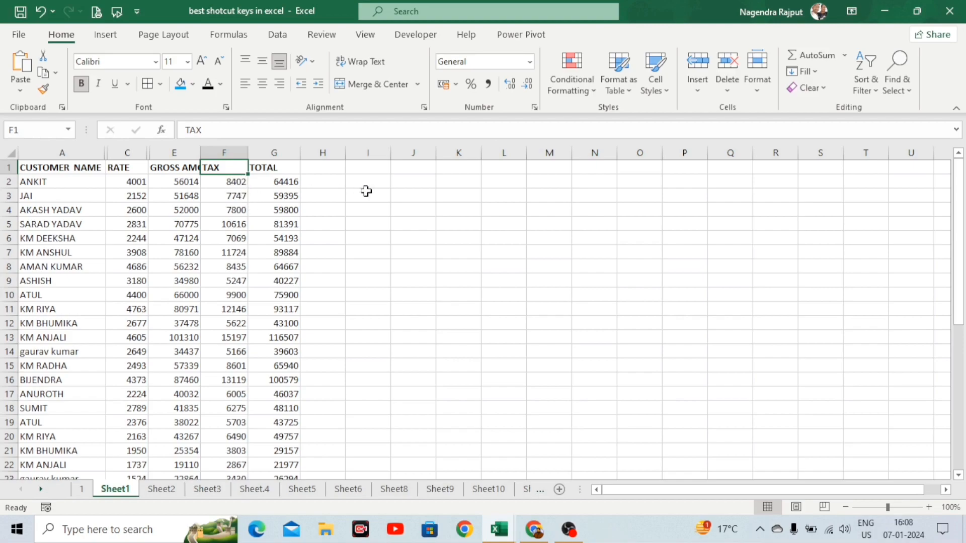
pyautogui.click(372, 168)
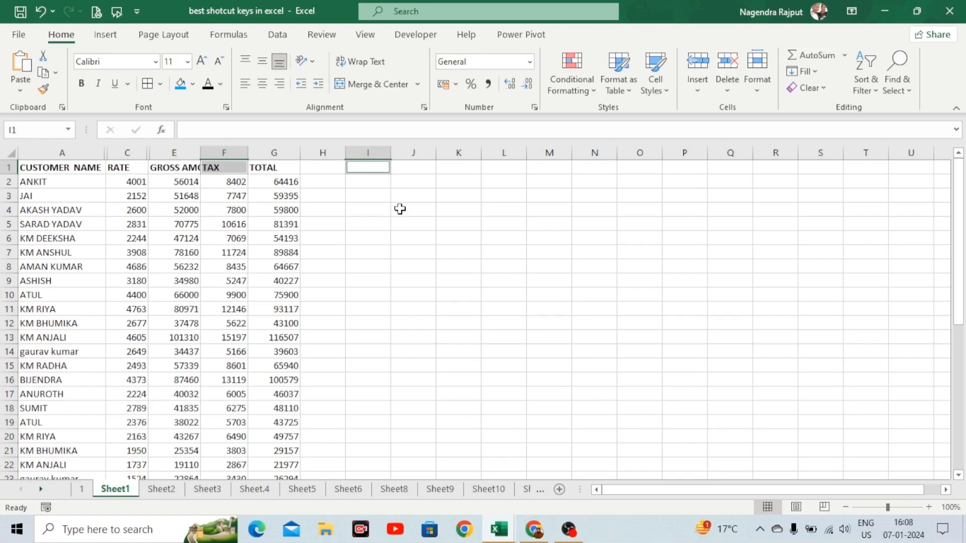
pyautogui.hotkey('ctrl', '-')
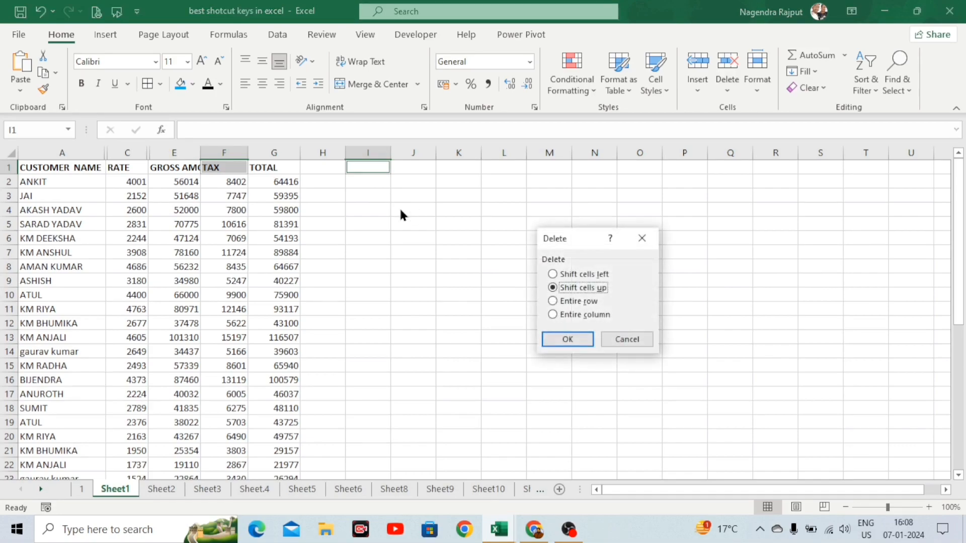
pyautogui.click(553, 314)
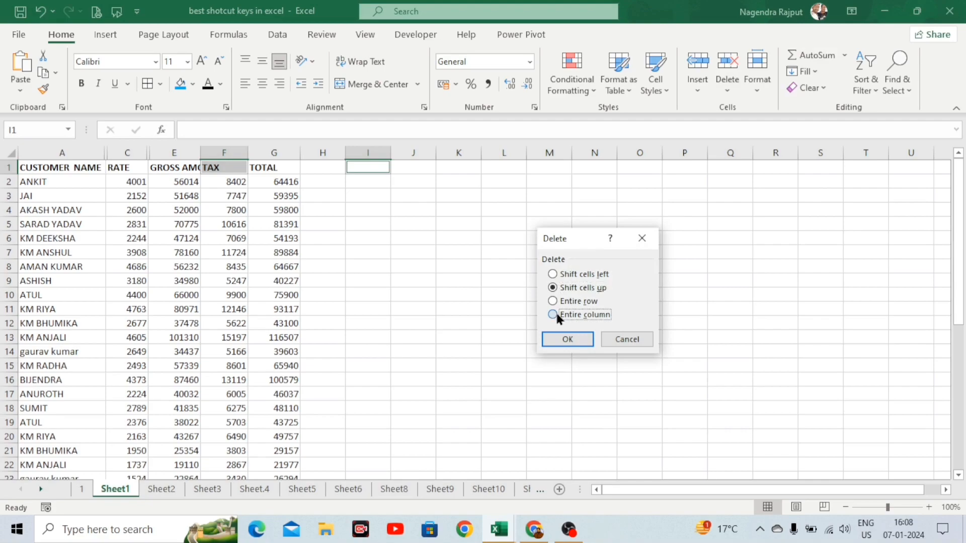
pyautogui.click(563, 339)
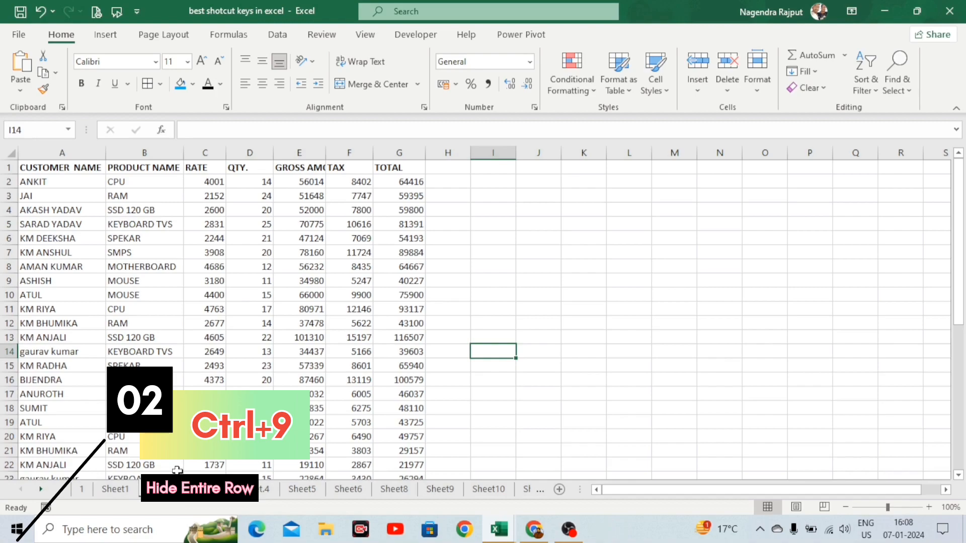
pyautogui.click(292, 364)
pyautogui.click(285, 342)
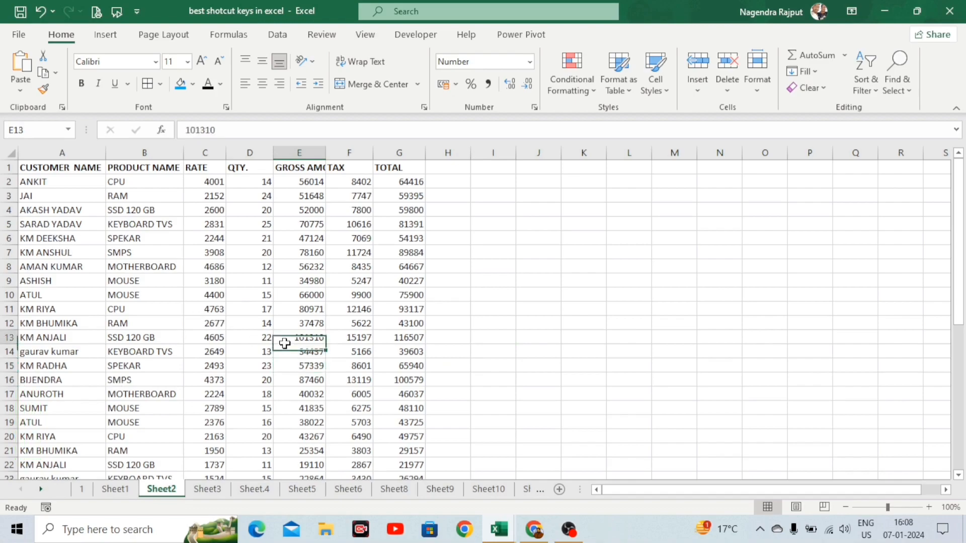
pyautogui.click(234, 326)
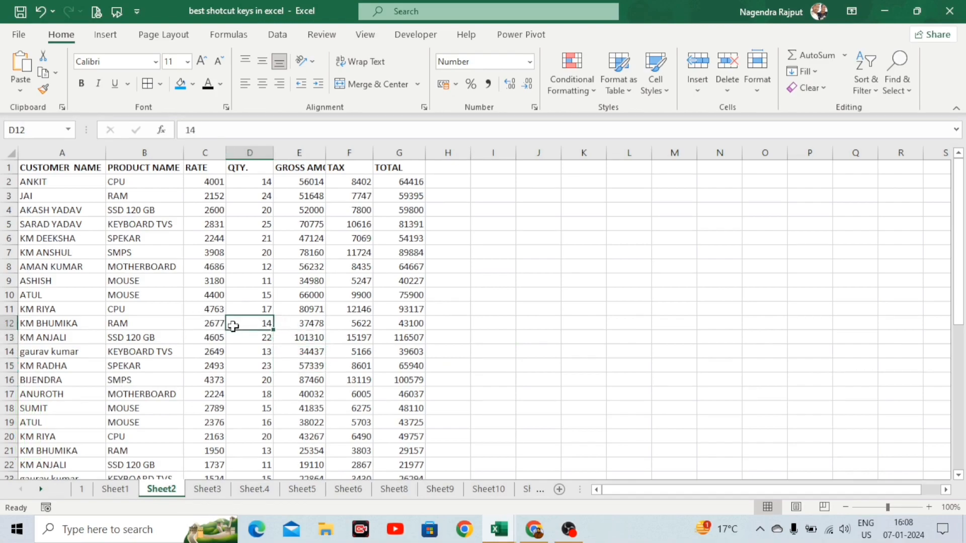
pyautogui.click(464, 291)
# - Hide row 10 and the block of rows 13 to 18 on Sheet2
pyautogui.click(161, 298)
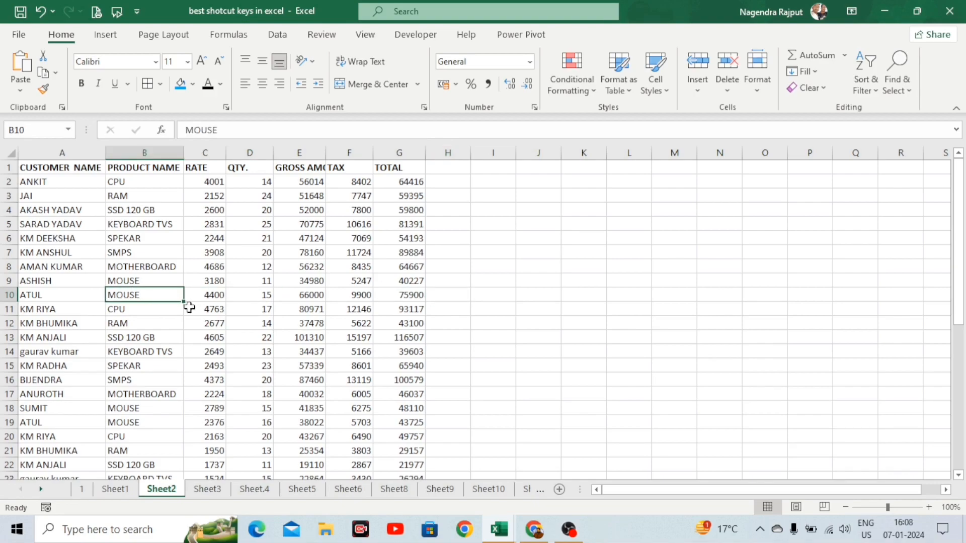
pyautogui.hotkey('ctrl', '9')
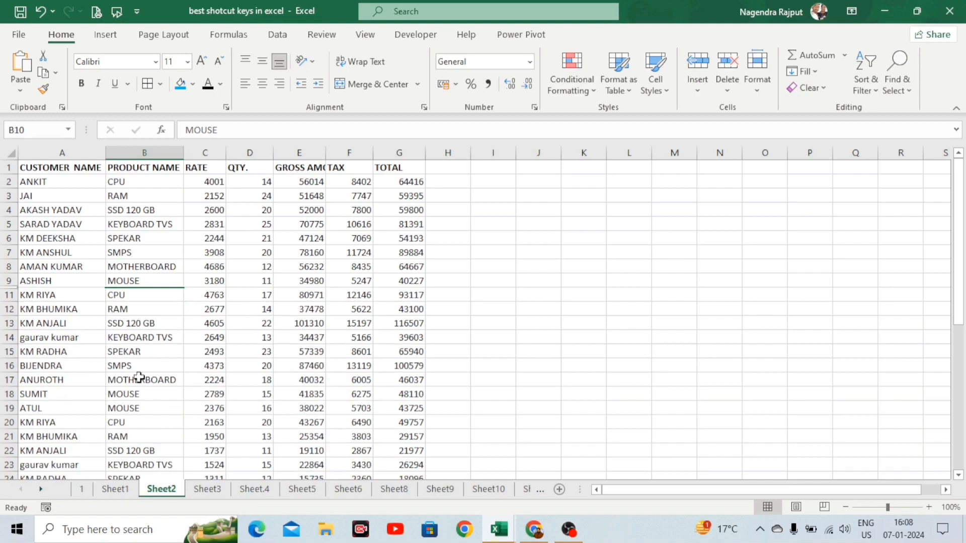
pyautogui.moveTo(141, 324); pyautogui.dragTo(147, 394)
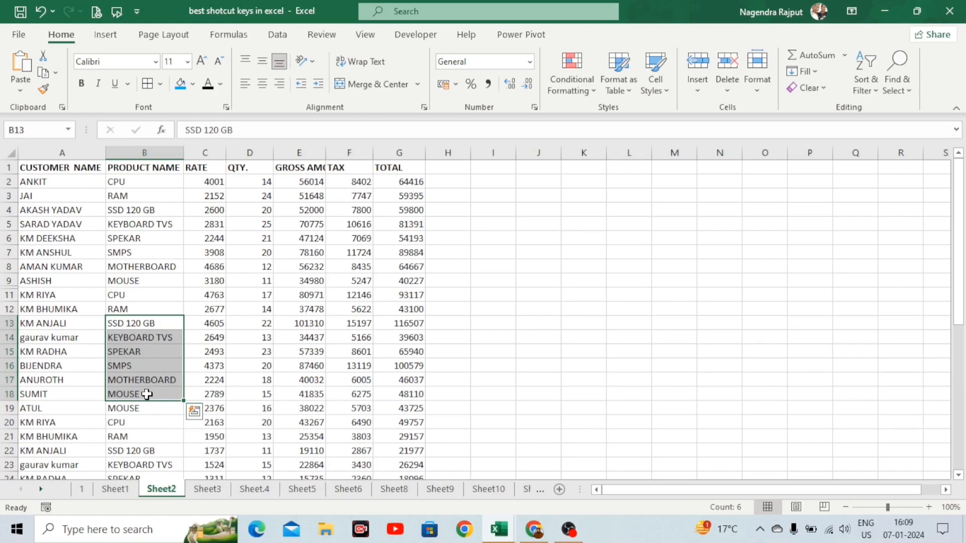
pyautogui.hotkey('ctrl', '9')
pyautogui.click(65, 334)
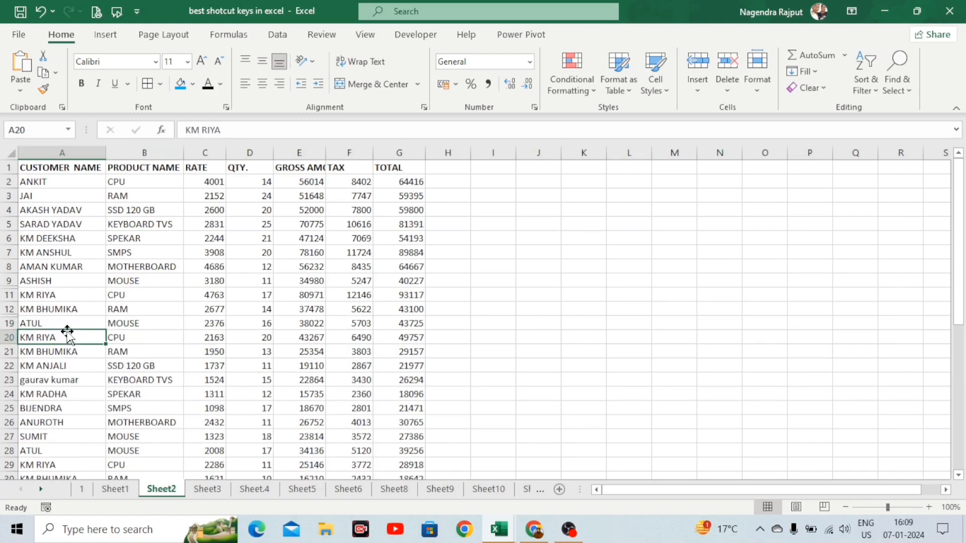
# - Hide the non-adjacent rows 5, 9 and 22 at the same time on Sheet2
pyautogui.click(61, 367)
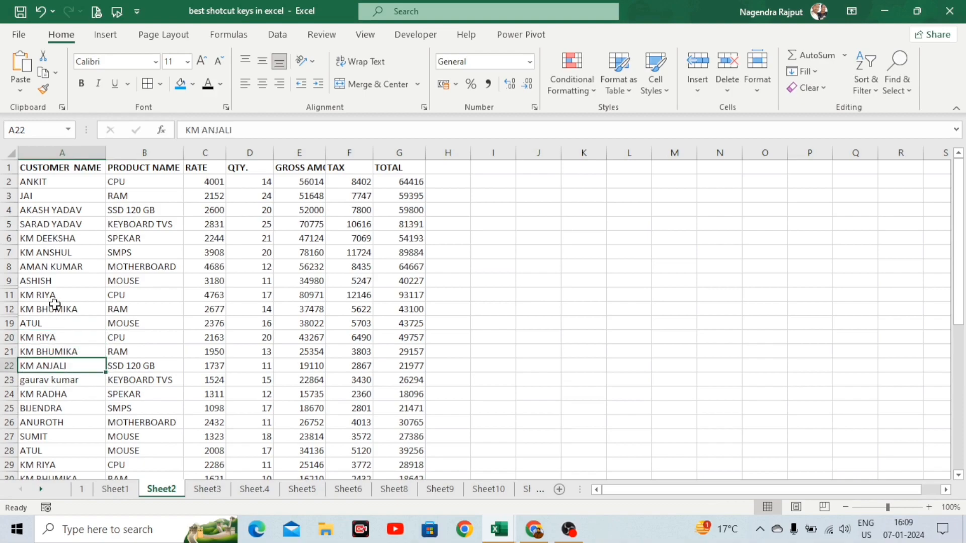
pyautogui.keyDown('ctrl'); pyautogui.click(44, 225); pyautogui.keyUp('ctrl')
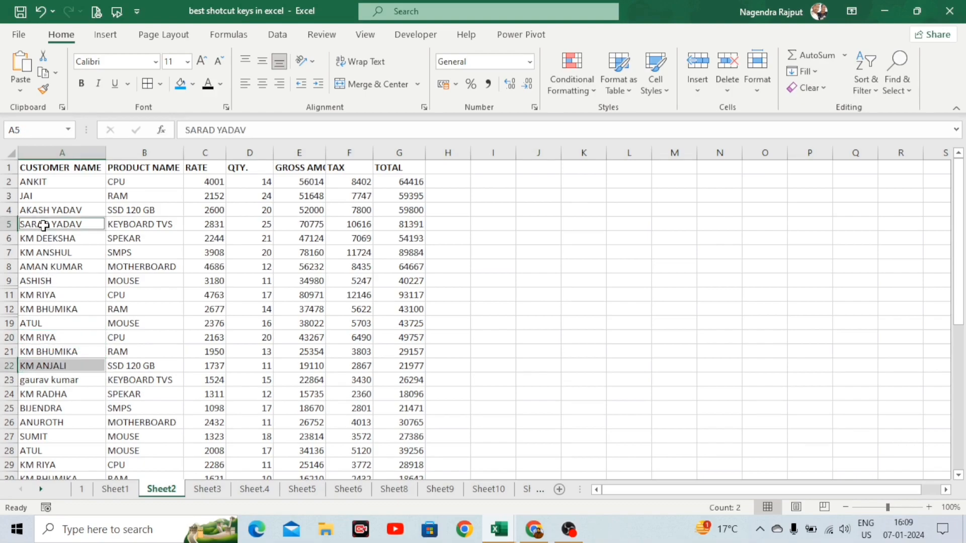
pyautogui.keyDown('ctrl'); pyautogui.click(45, 281); pyautogui.keyUp('ctrl')
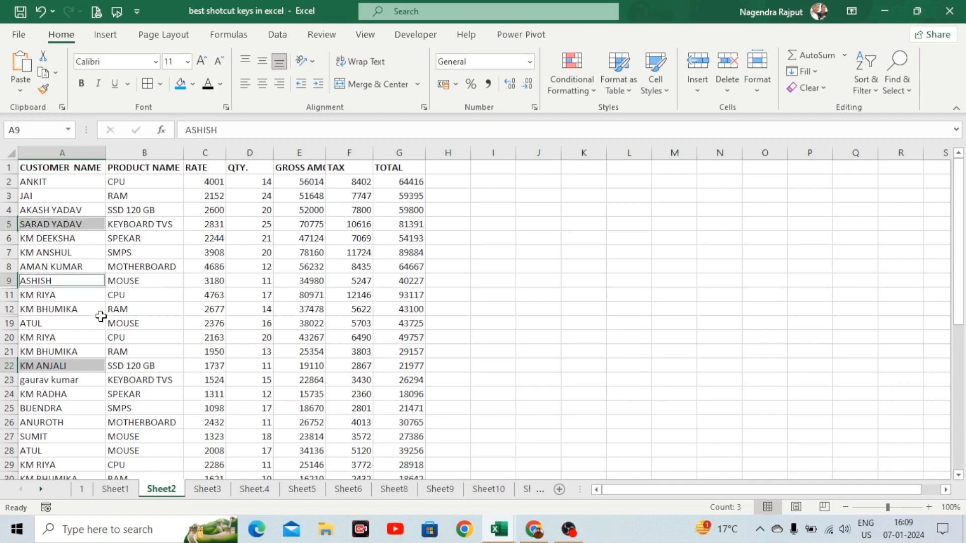
pyautogui.hotkey('ctrl', '9')
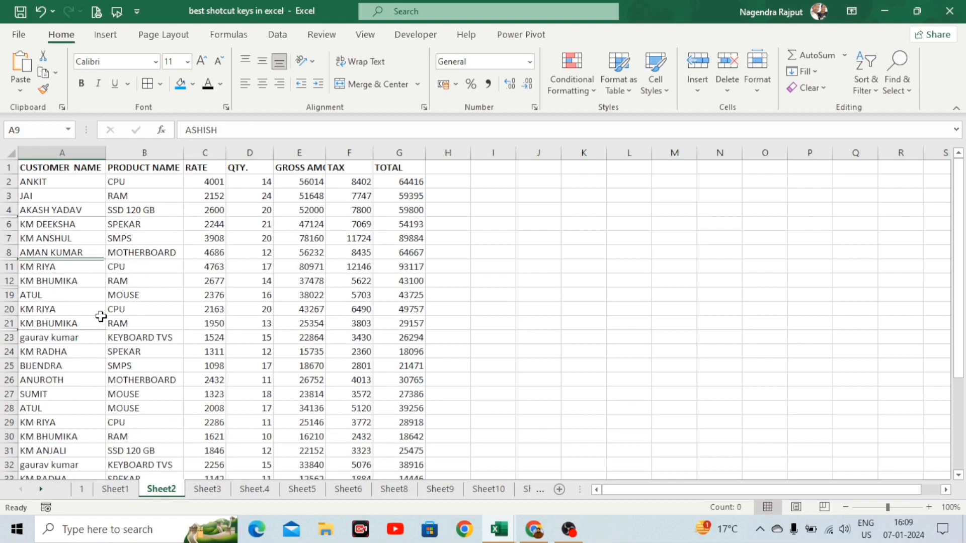
pyautogui.click(132, 342)
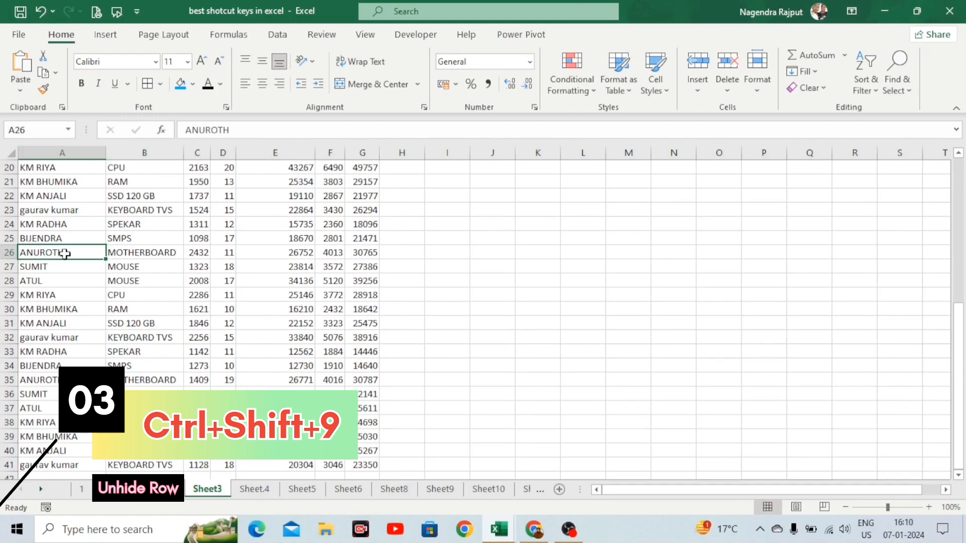
# - Hide rows 26 to 33 on Sheet3
pyautogui.moveTo(64, 253); pyautogui.dragTo(218, 349)
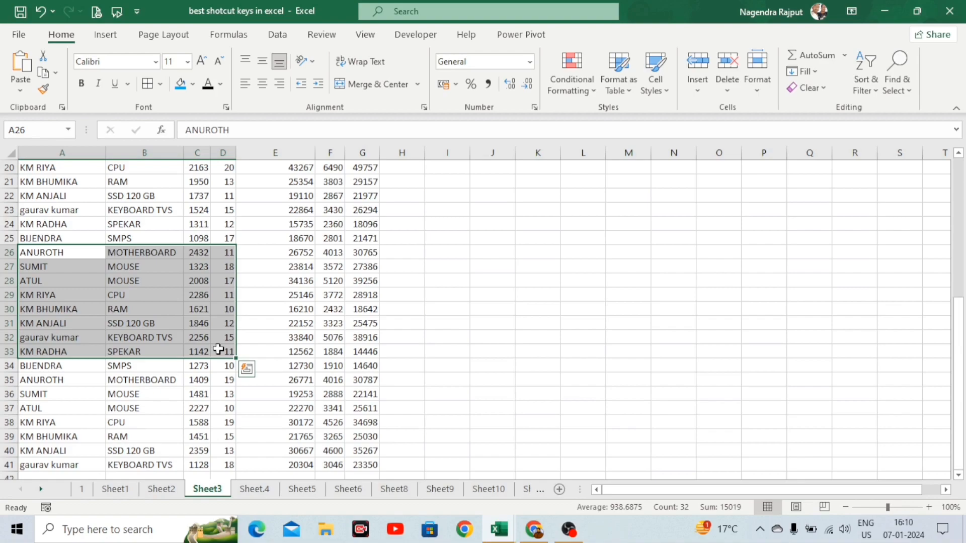
pyautogui.hotkey('ctrl', '9')
pyautogui.click(151, 305)
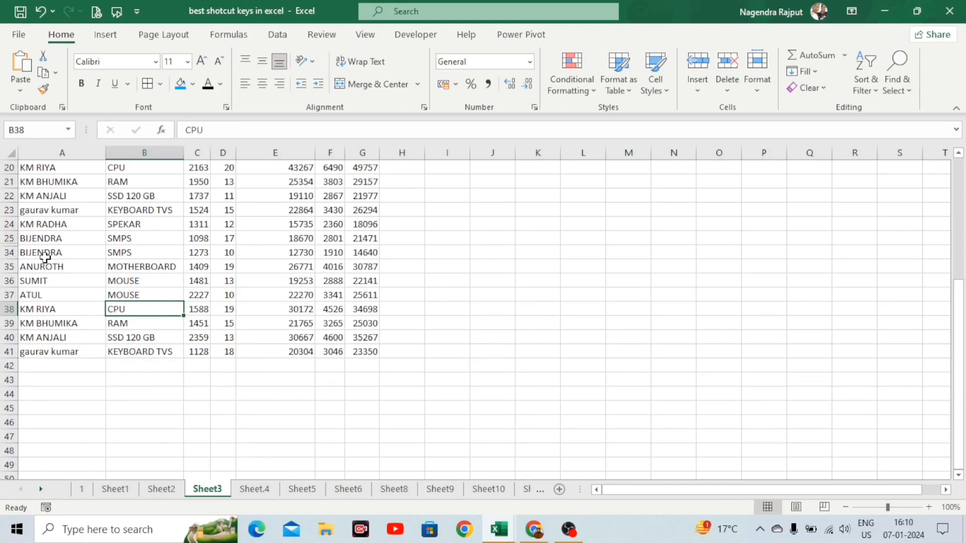
pyautogui.click(62, 267)
pyautogui.click(76, 294)
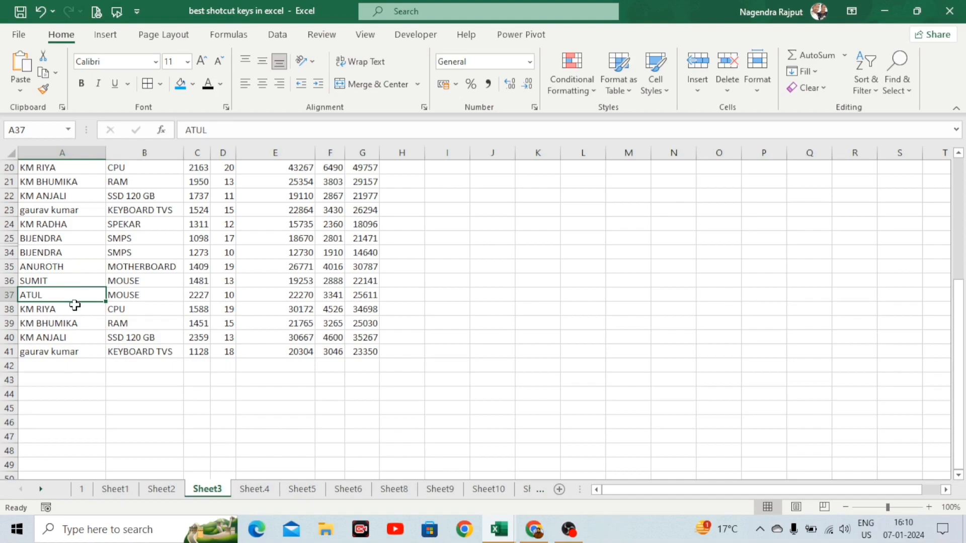
pyautogui.click(76, 308)
# - Unhide the hidden rows between rows 25 and 34 on Sheet3
pyautogui.click(35, 238)
pyautogui.moveTo(35, 238); pyautogui.dragTo(45, 256)
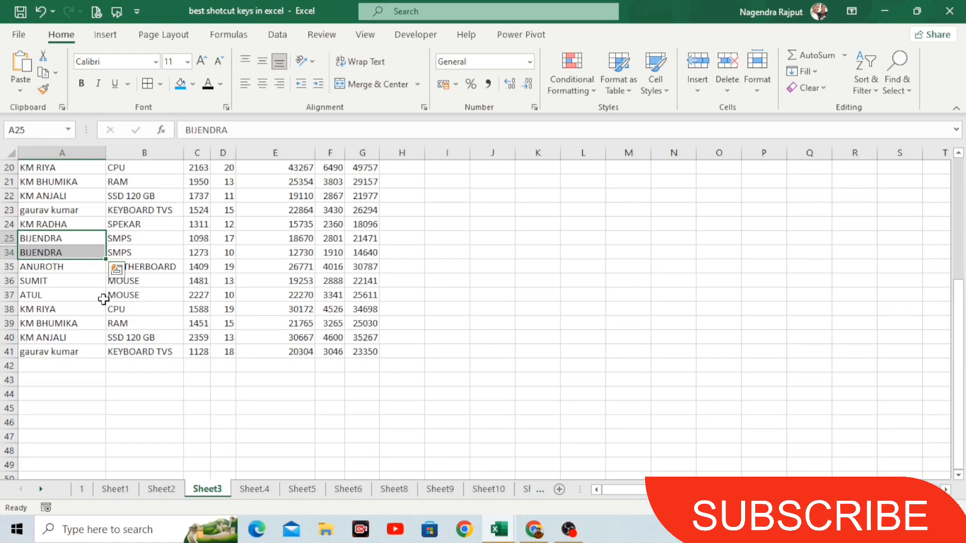
pyautogui.hotkey('ctrl', 'shift', '9')
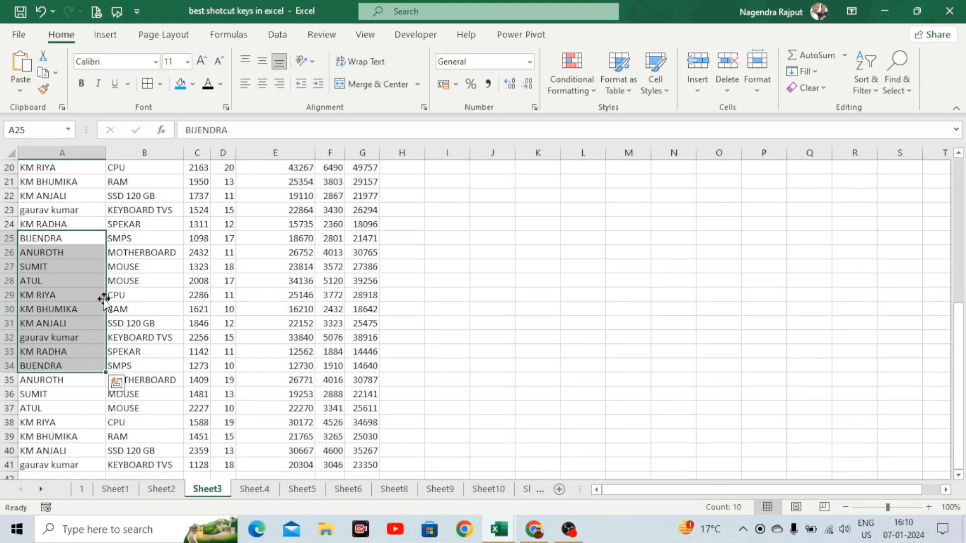
pyautogui.click(132, 280)
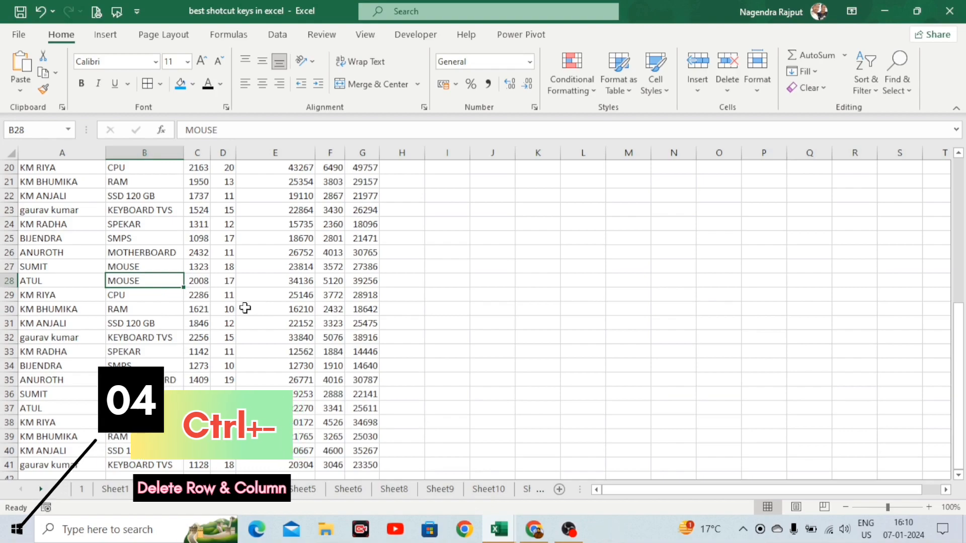
pyautogui.click(201, 310)
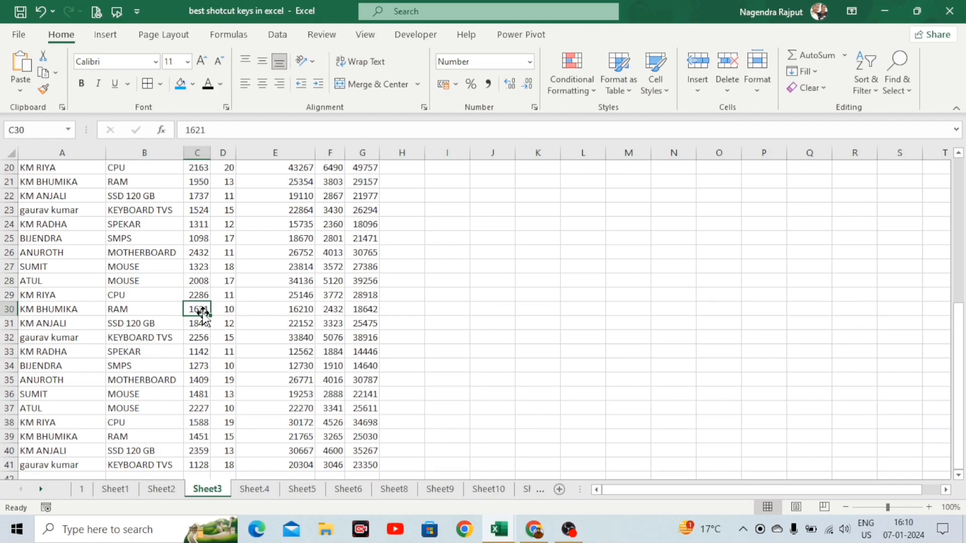
pyautogui.click(221, 324)
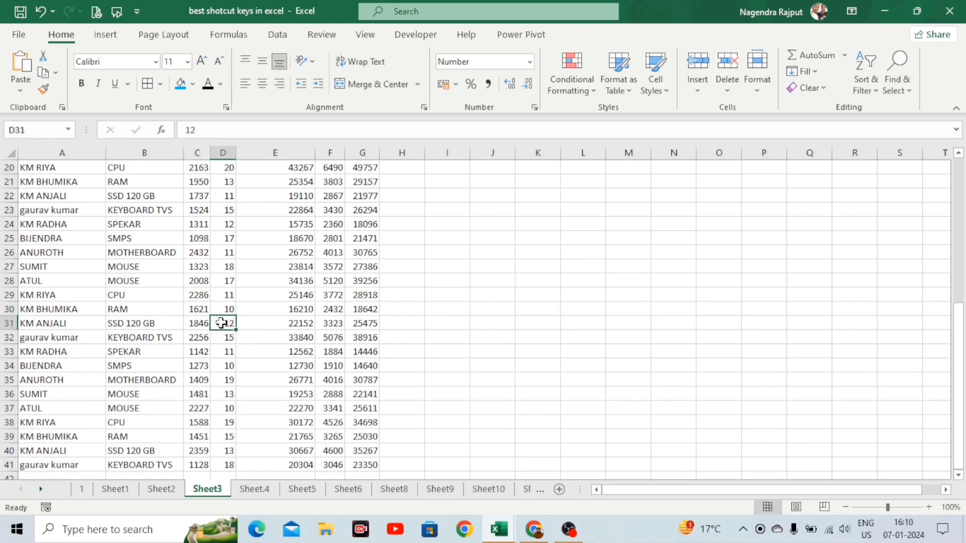
pyautogui.click(148, 170)
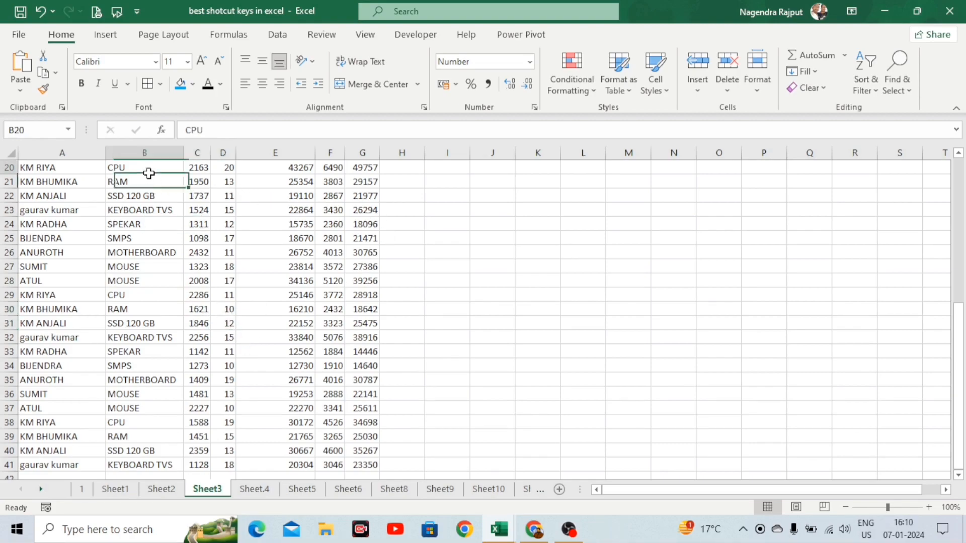
pyautogui.click(168, 379)
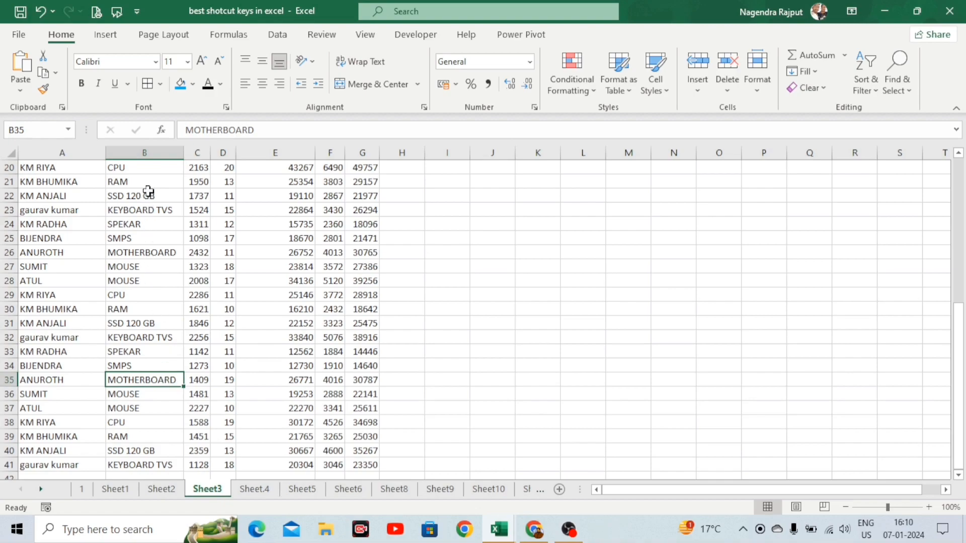
pyautogui.click(148, 166)
# - Delete the entire product name column (column B) on Sheet3, starting from a cell in row 24
pyautogui.click(158, 229)
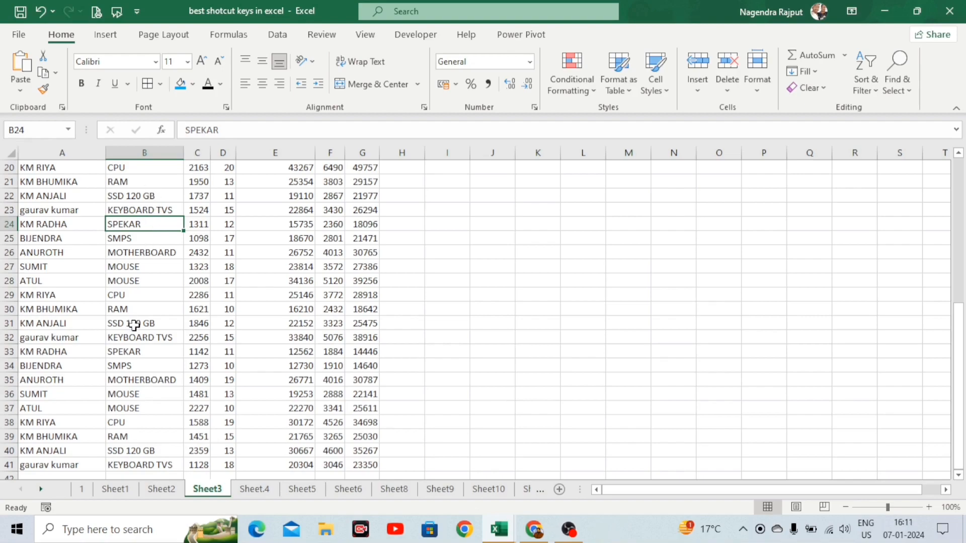
pyautogui.hotkey('ctrl', '-')
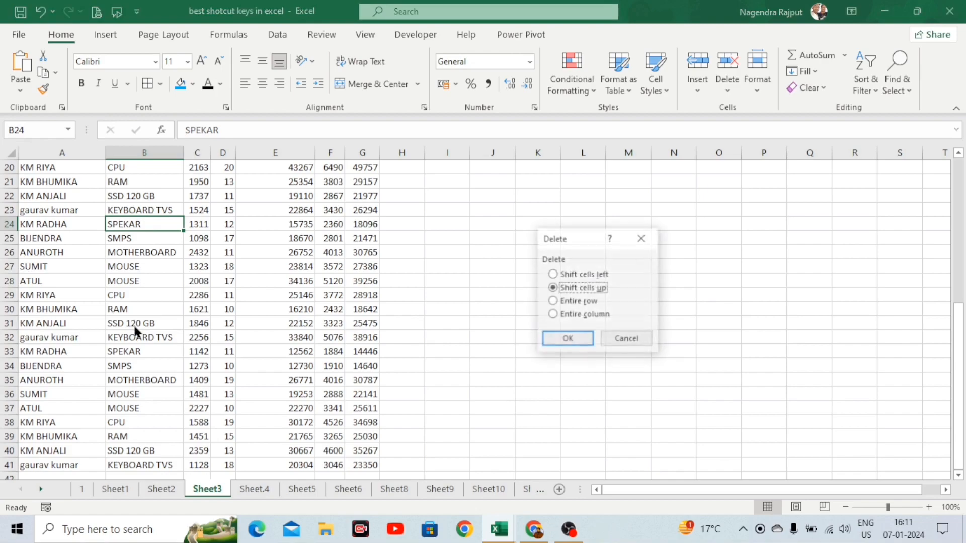
pyautogui.press('Down')
pyautogui.press('Down')
pyautogui.press('Return')
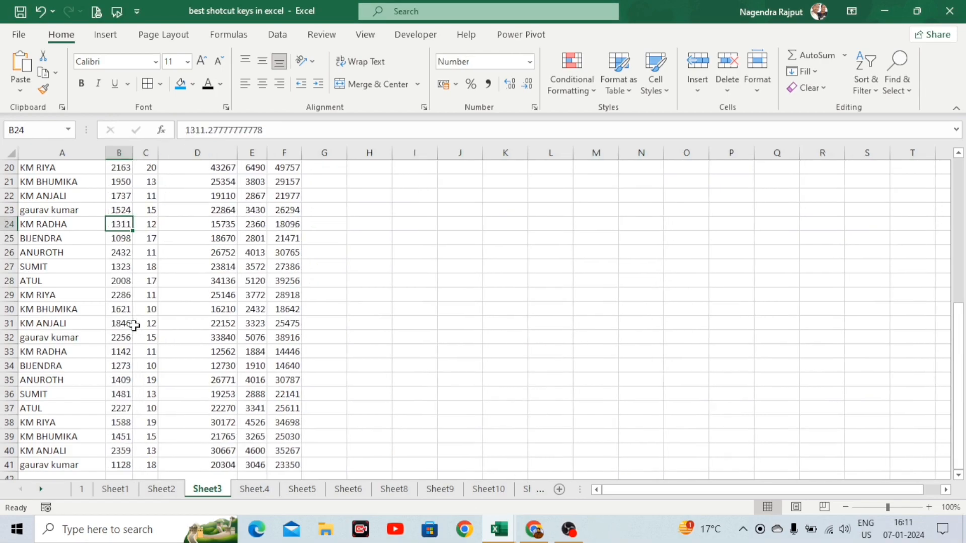
# - Delete the non-adjacent columns C and F at the same time on Sheet3
pyautogui.click(135, 325)
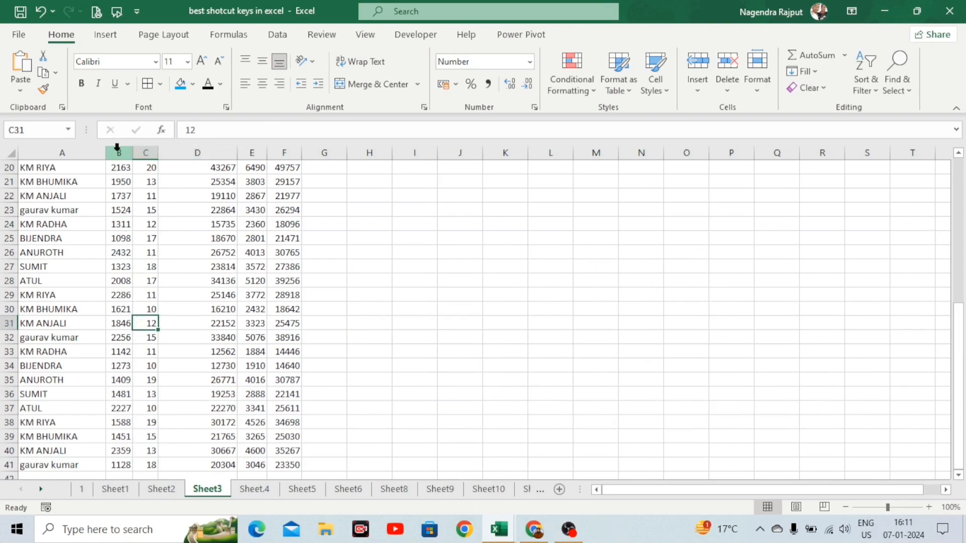
pyautogui.click(148, 153)
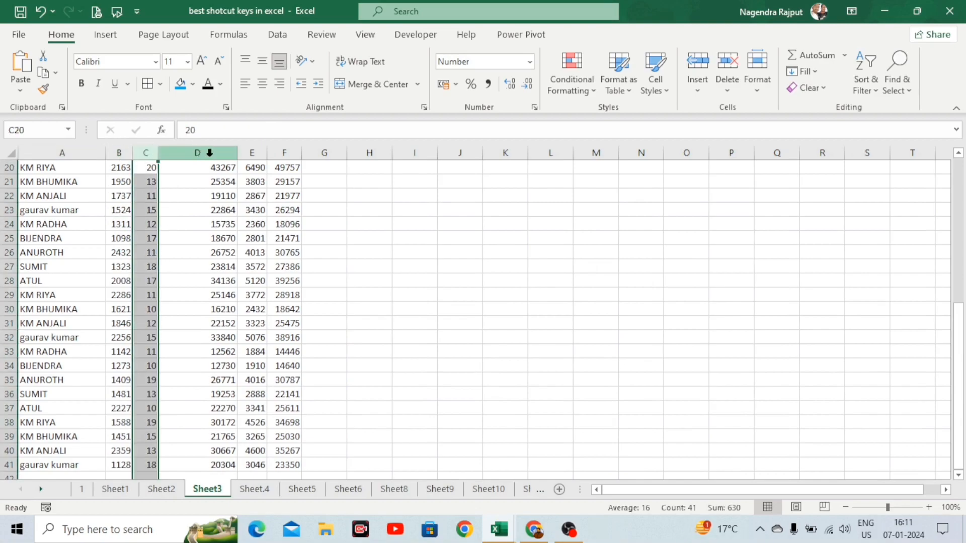
pyautogui.keyDown('ctrl'); pyautogui.click(284, 152); pyautogui.keyUp('ctrl')
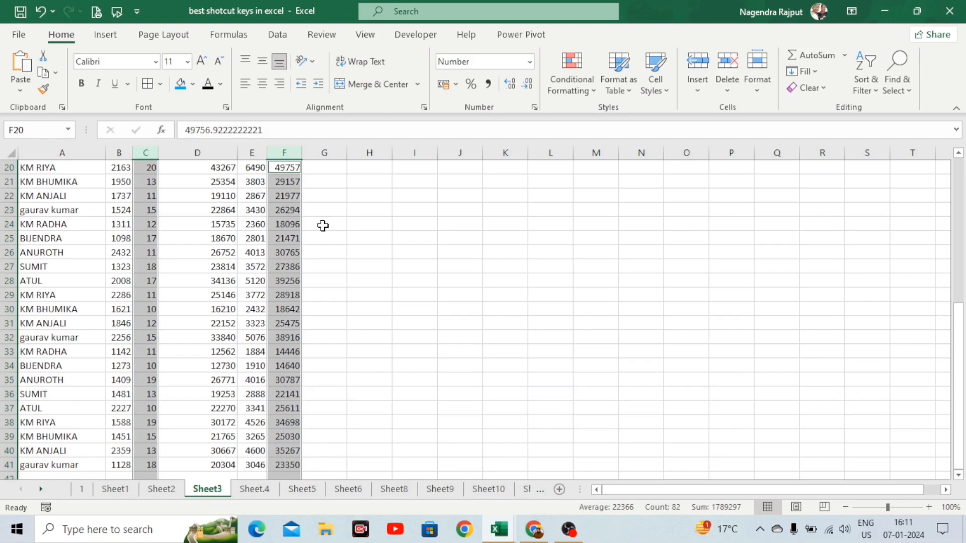
pyautogui.hotkey('ctrl', '-')
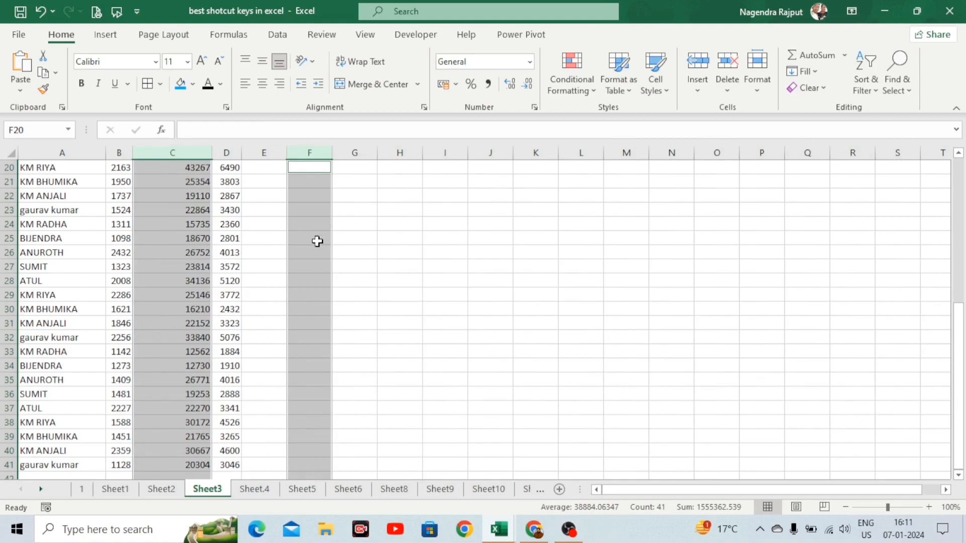
pyautogui.click(317, 242)
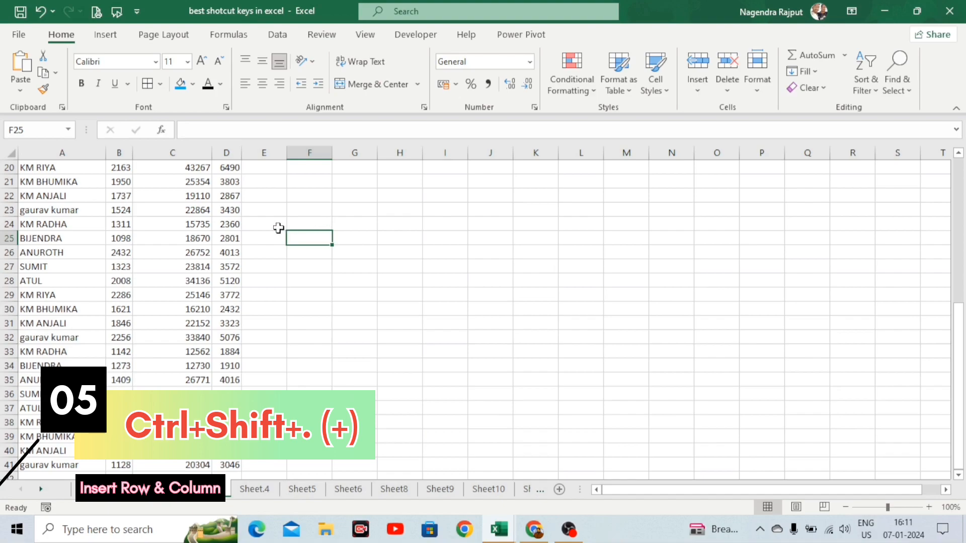
pyautogui.click(277, 250)
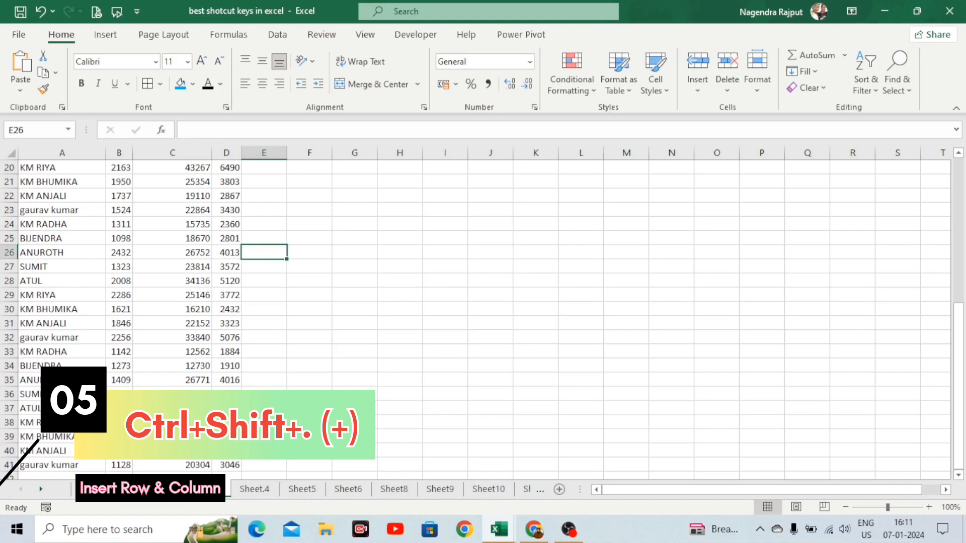
pyautogui.click(304, 340)
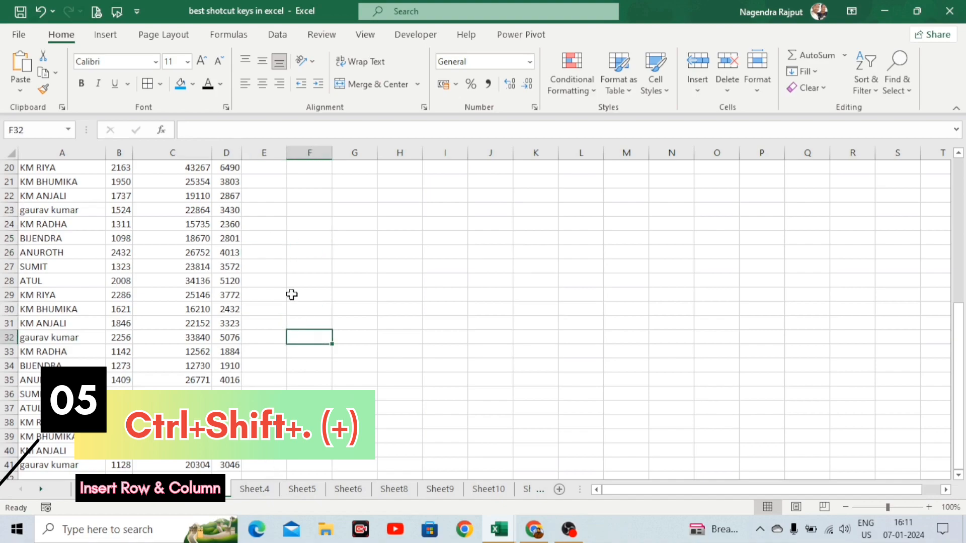
pyautogui.click(119, 323)
pyautogui.click(121, 267)
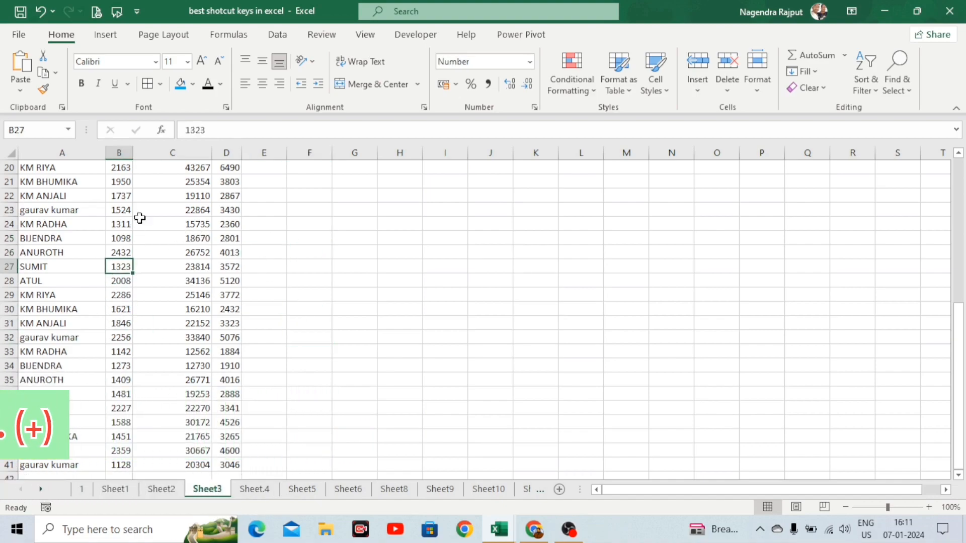
pyautogui.click(157, 268)
# - Insert a blank column before the QTY. column on Sheet.4
pyautogui.click(248, 491)
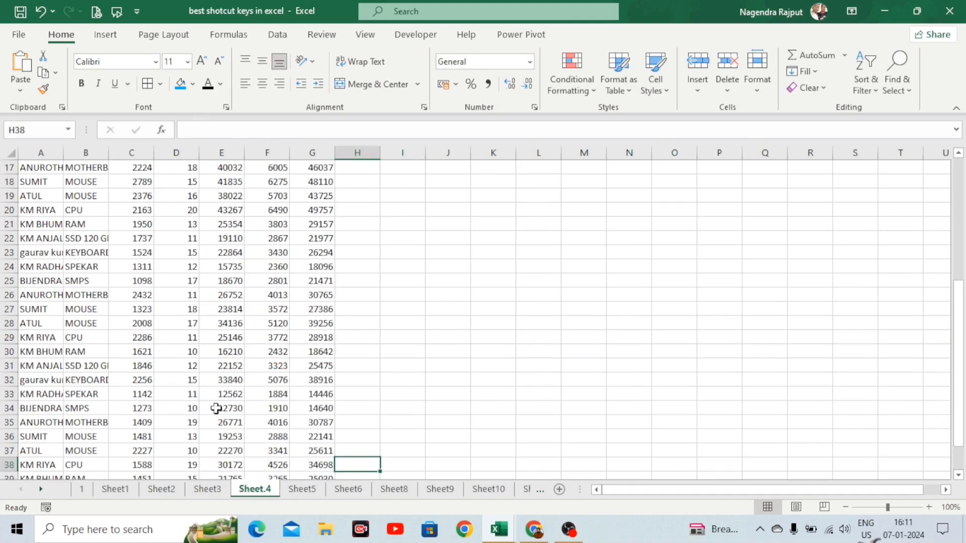
pyautogui.click(178, 285)
pyautogui.scroll(6, 179, 285)
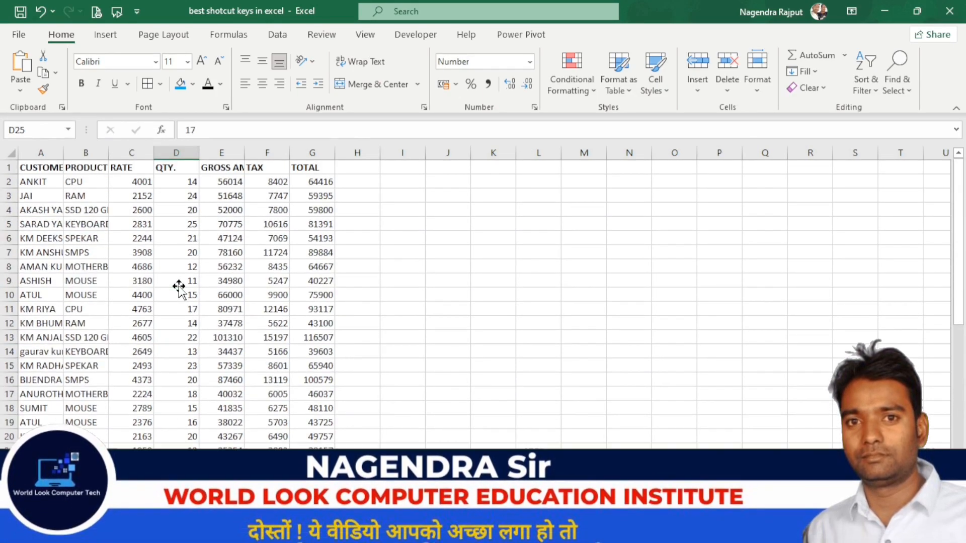
pyautogui.click(178, 282)
pyautogui.click(167, 250)
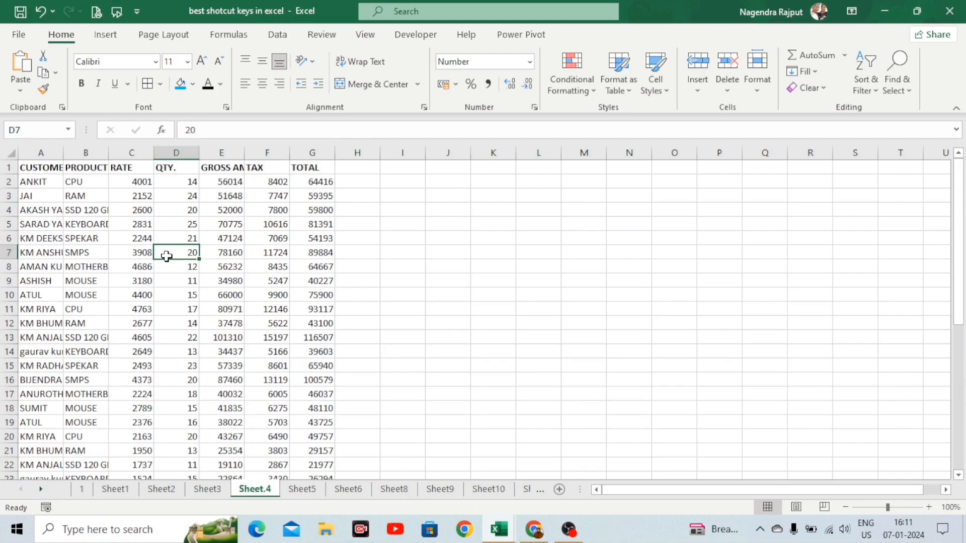
pyautogui.click(185, 149)
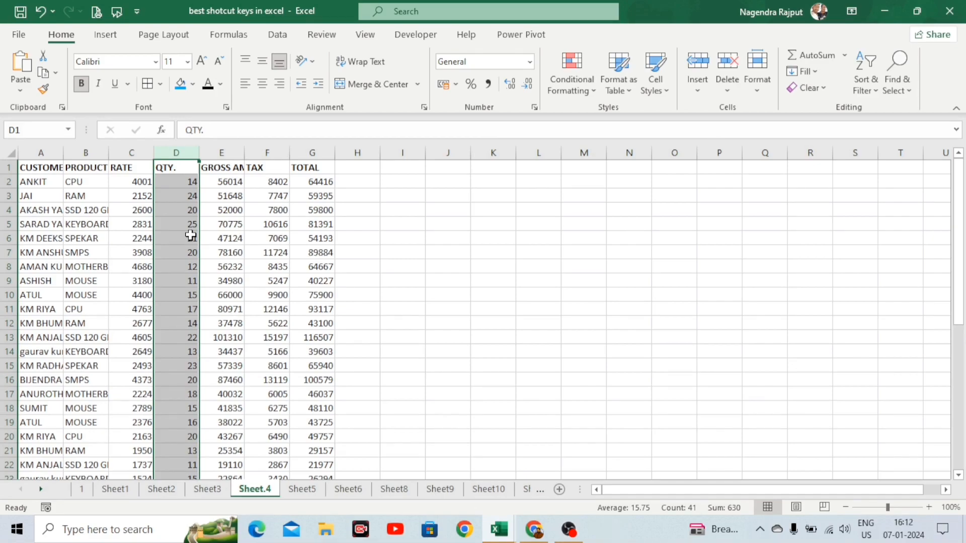
pyautogui.hotkey('ctrl', 'shift', '+')
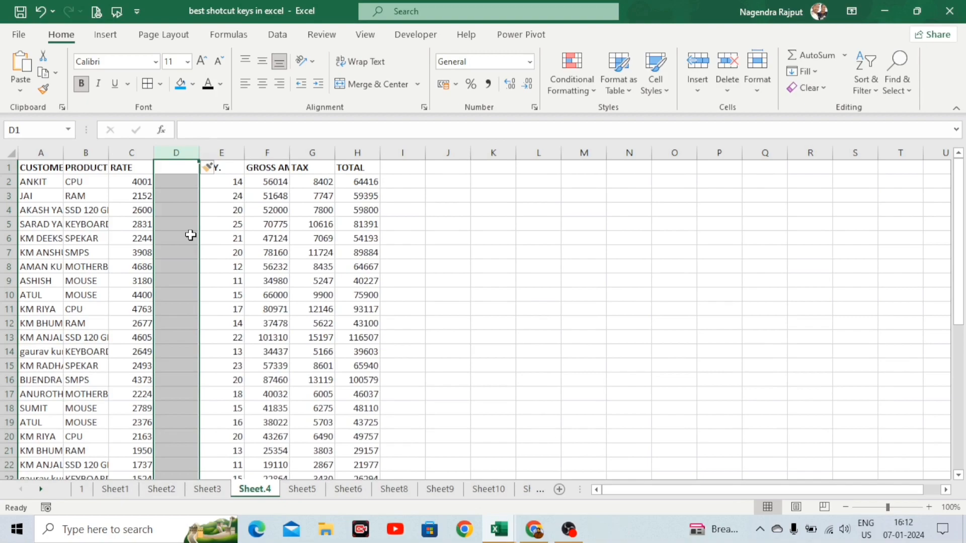
pyautogui.click(209, 236)
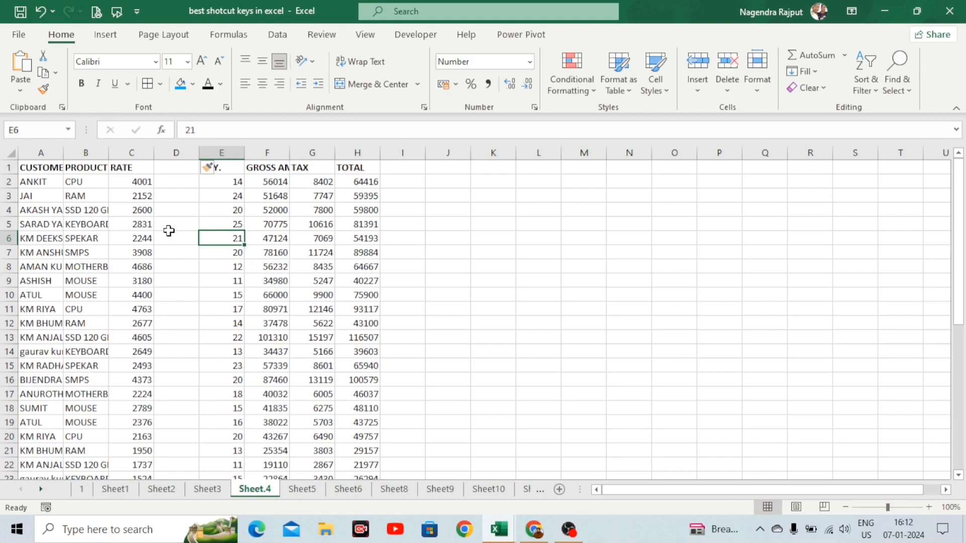
# - Insert blank columns before the non-adjacent PRODUCT NAME and TAX columns at the same time on Sheet.4
pyautogui.click(83, 153)
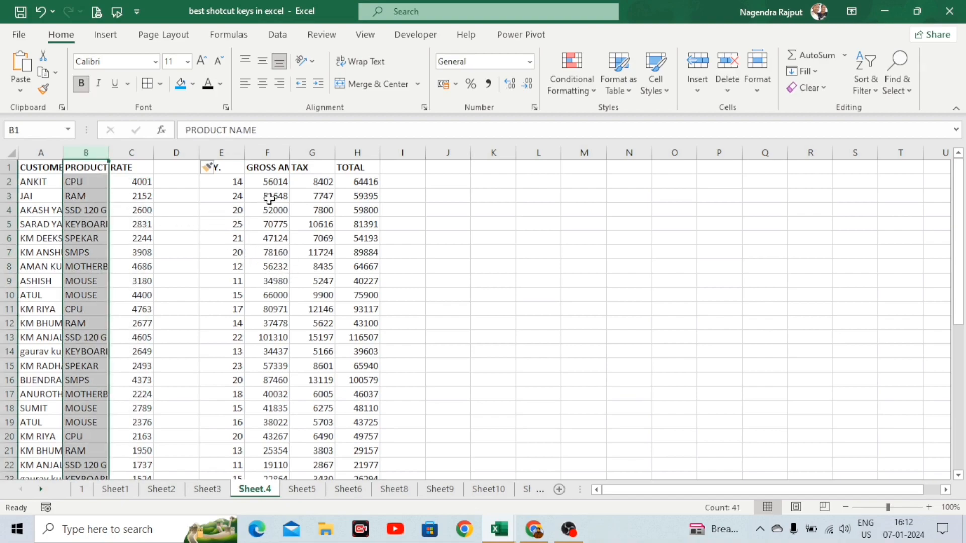
pyautogui.keyDown('ctrl'); pyautogui.click(312, 152); pyautogui.keyUp('ctrl')
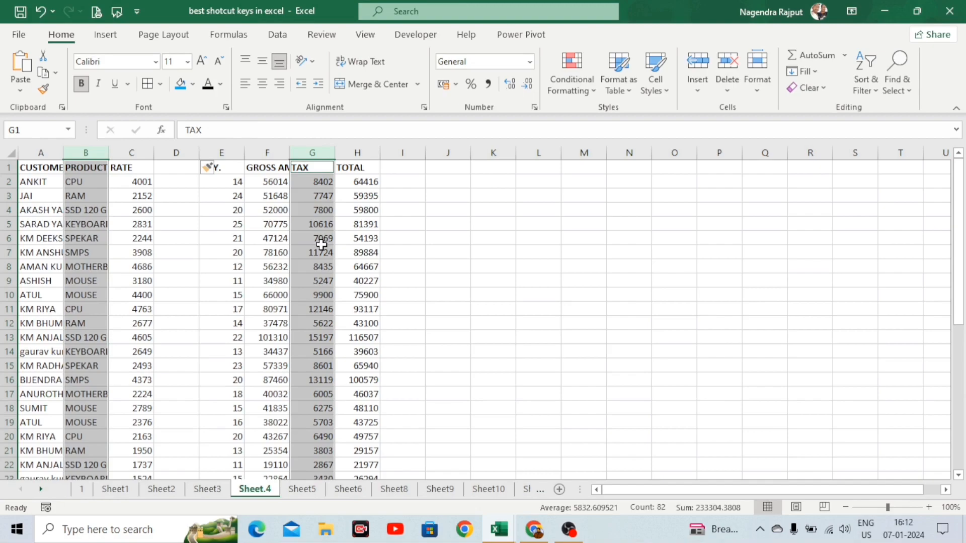
pyautogui.hotkey('ctrl', 'shift', '+')
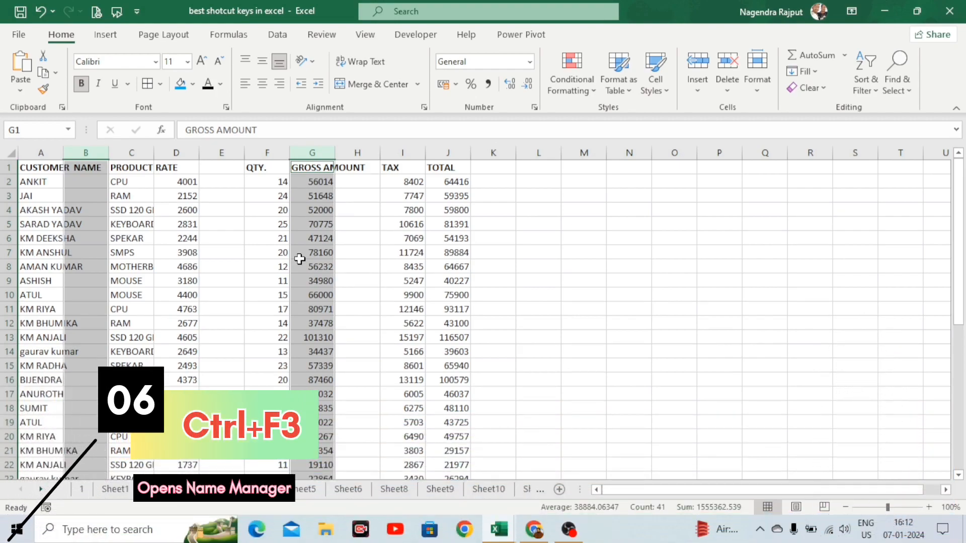
# - Use the Name Manager on Sheet6 to define the names East for C4:C8 and West for D4:D8
pyautogui.click(309, 488)
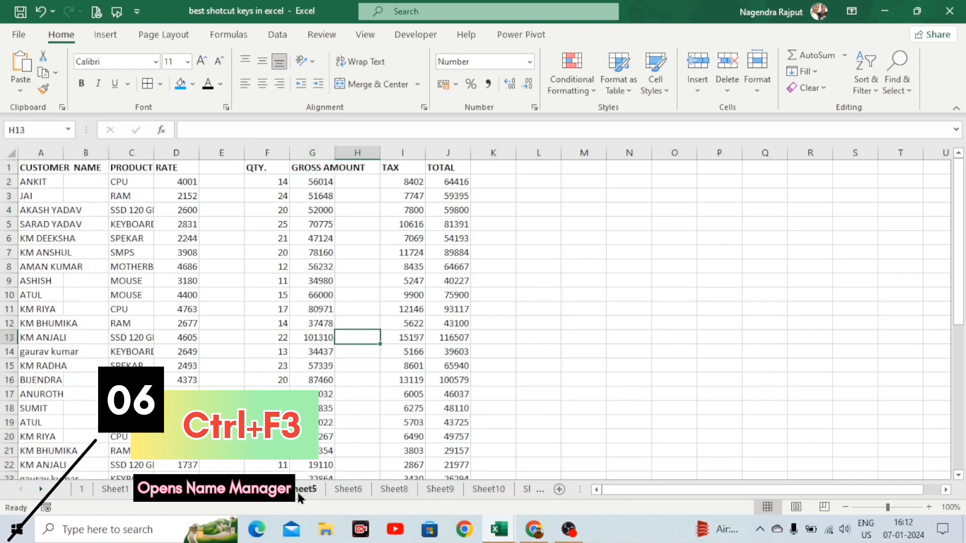
pyautogui.click(347, 489)
pyautogui.click(333, 489)
pyautogui.click(316, 383)
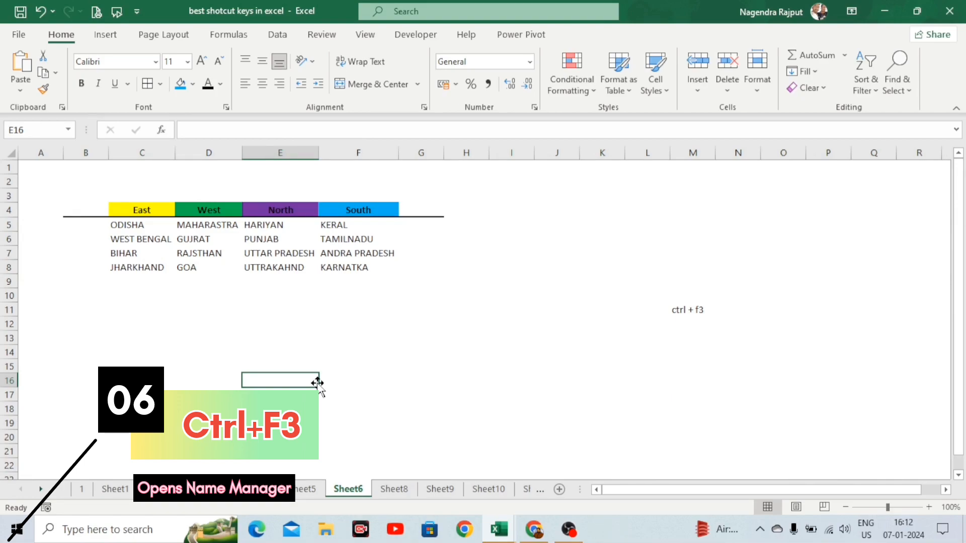
pyautogui.click(156, 249)
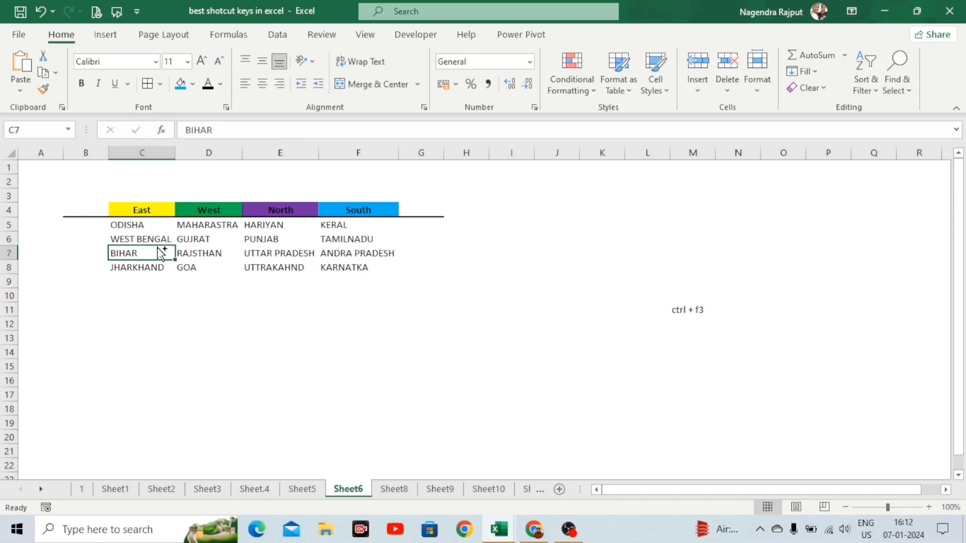
pyautogui.hotkey('ctrl', 'F3')
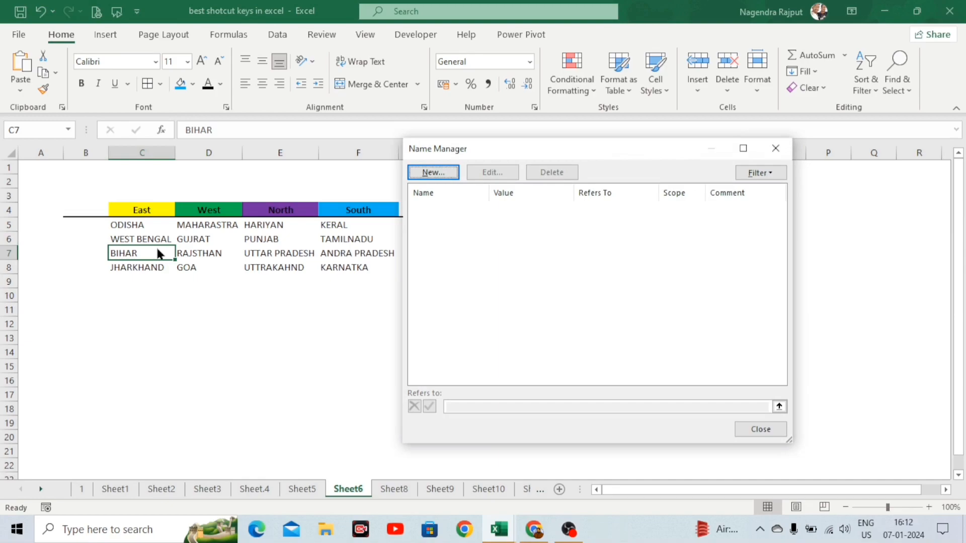
pyautogui.moveTo(532, 149); pyautogui.dragTo(506, 170)
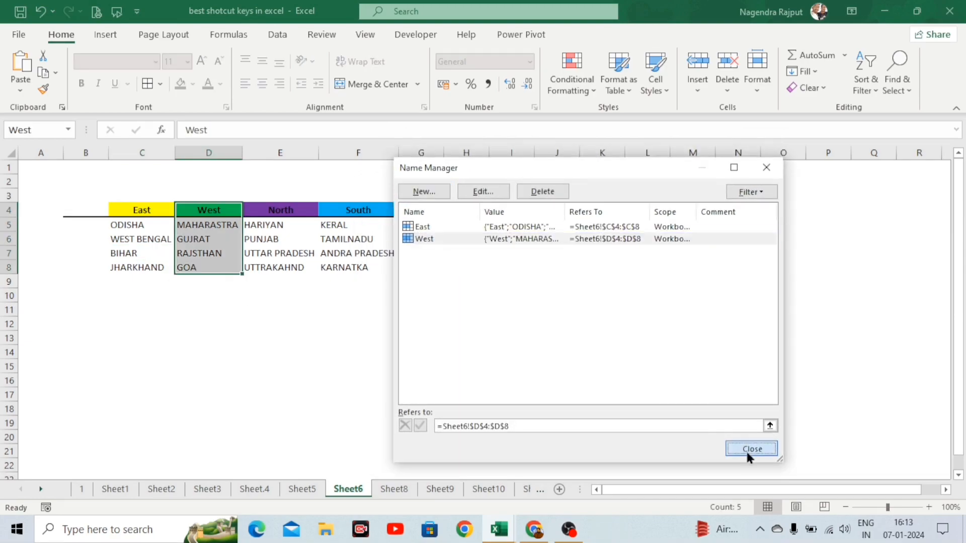
pyautogui.click(748, 454)
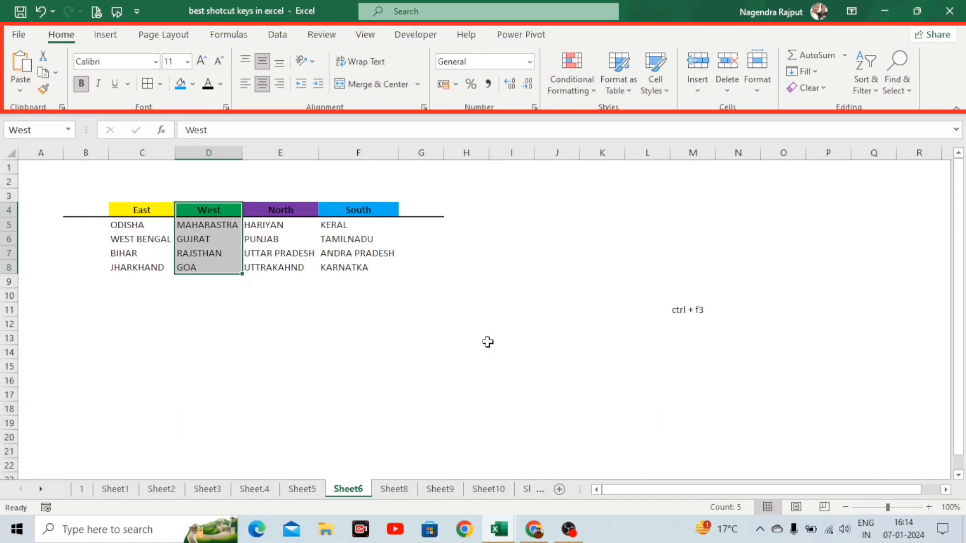
# - Collapse the ribbon on Sheet6 and restore it to full display
pyautogui.hotkey('ctrl', 'F1')
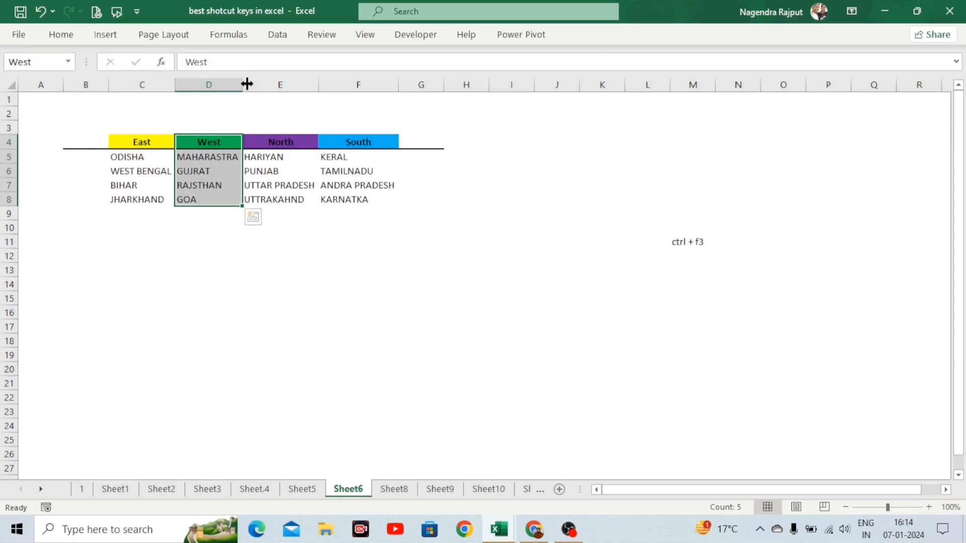
pyautogui.hotkey('ctrl', 'F3')
pyautogui.hotkey('ctrl', 'F1')
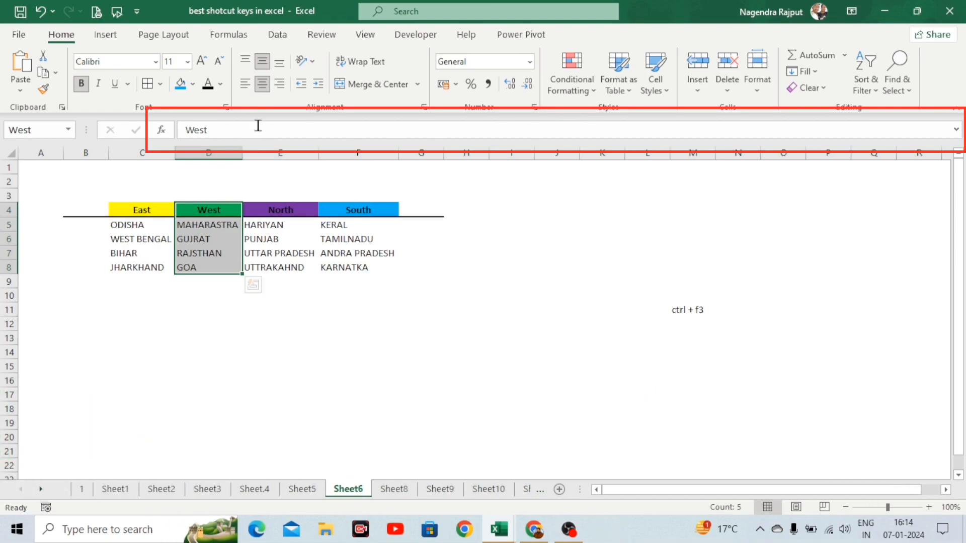
# - Expand the formula bar while editing the West heading, collapse it again and leave the heading's text as it is
pyautogui.click(367, 131)
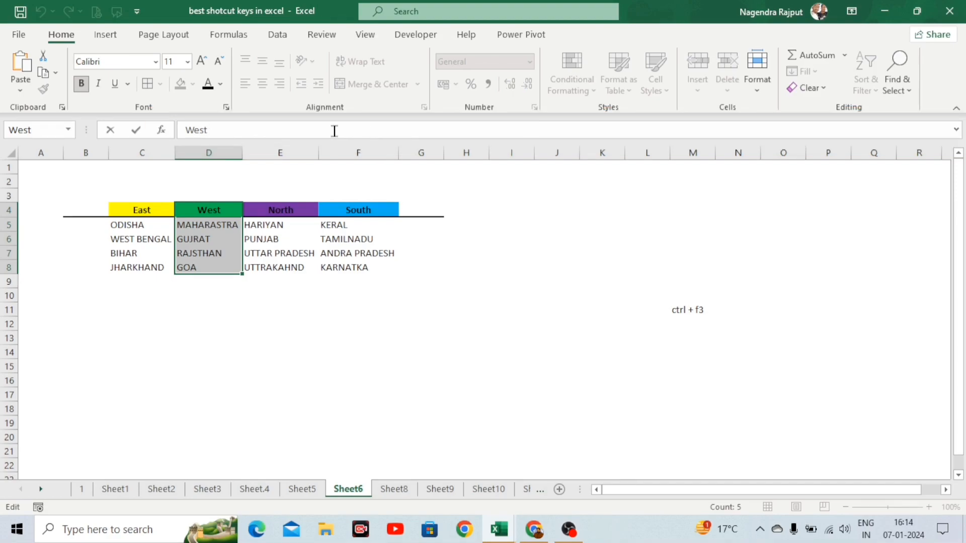
pyautogui.hotkey('ctrl', 'shift', 'u')
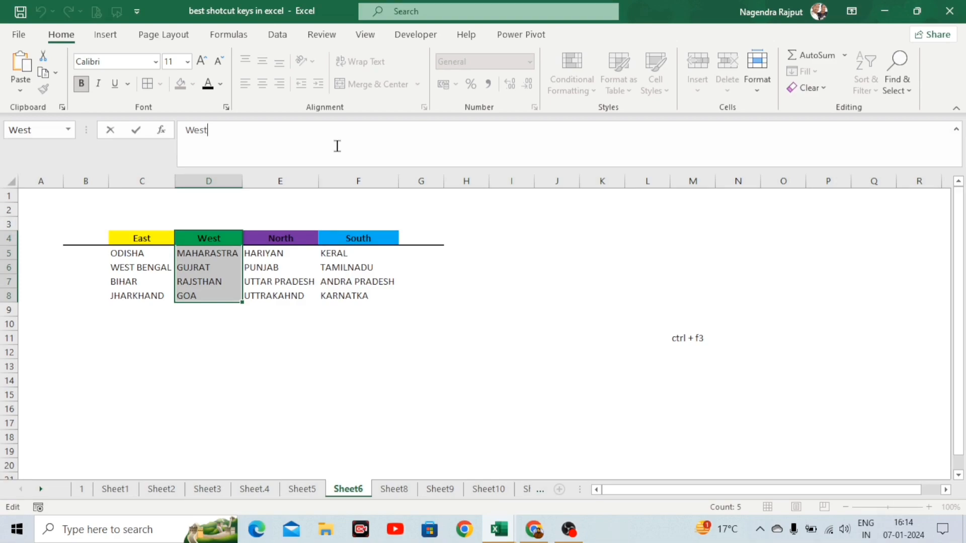
pyautogui.hotkey('ctrl', 'shift', 'u')
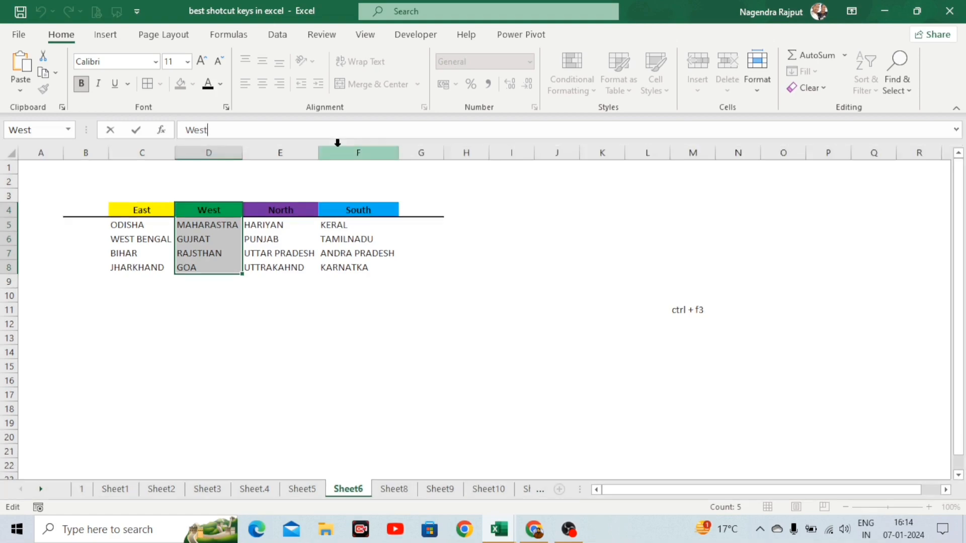
pyautogui.click(418, 266)
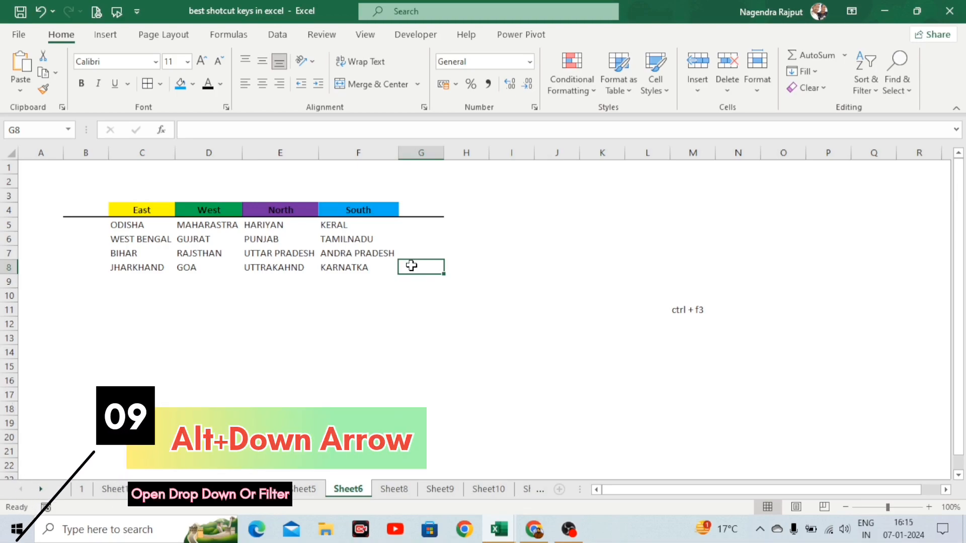
# - Turn on filter drop-downs for the customer sales table on Sheet5
pyautogui.click(393, 490)
pyautogui.click(344, 490)
pyautogui.click(304, 491)
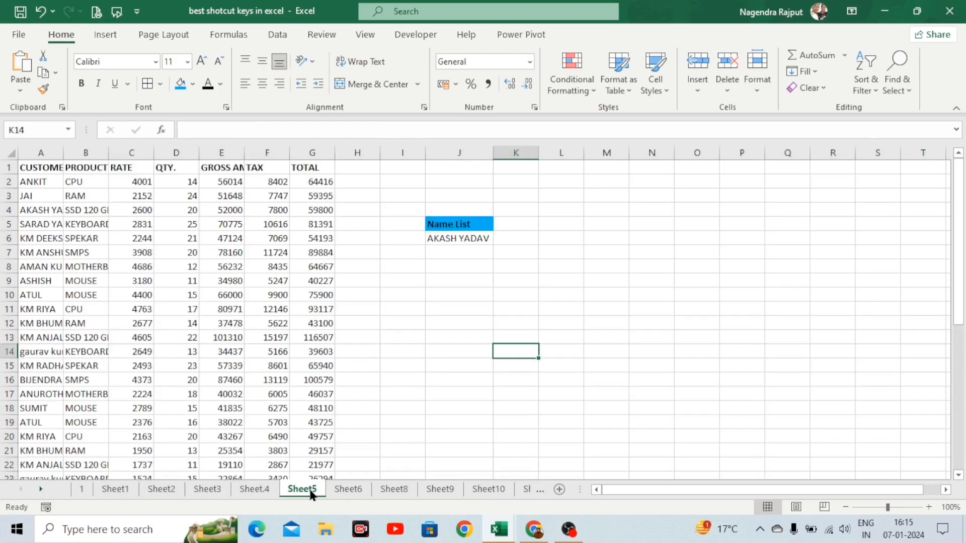
pyautogui.click(309, 338)
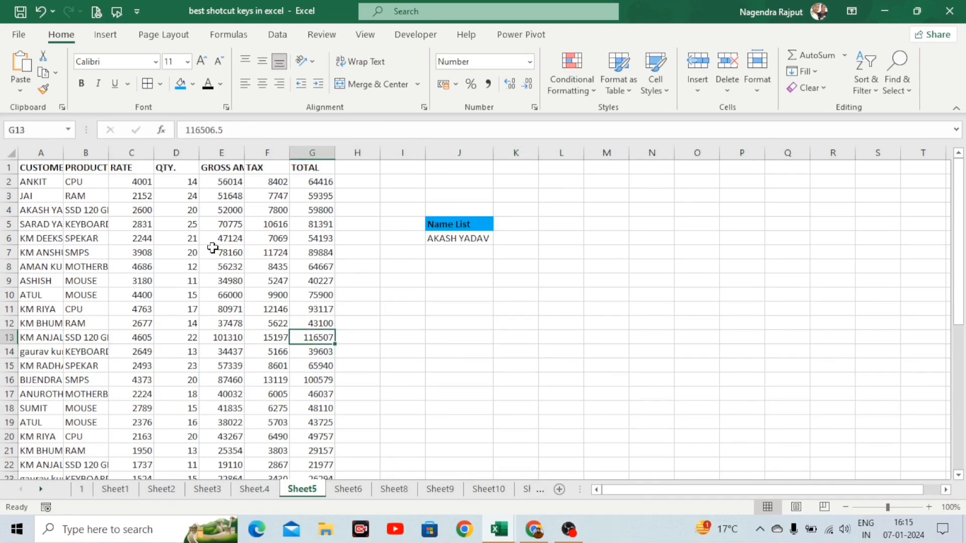
pyautogui.click(209, 296)
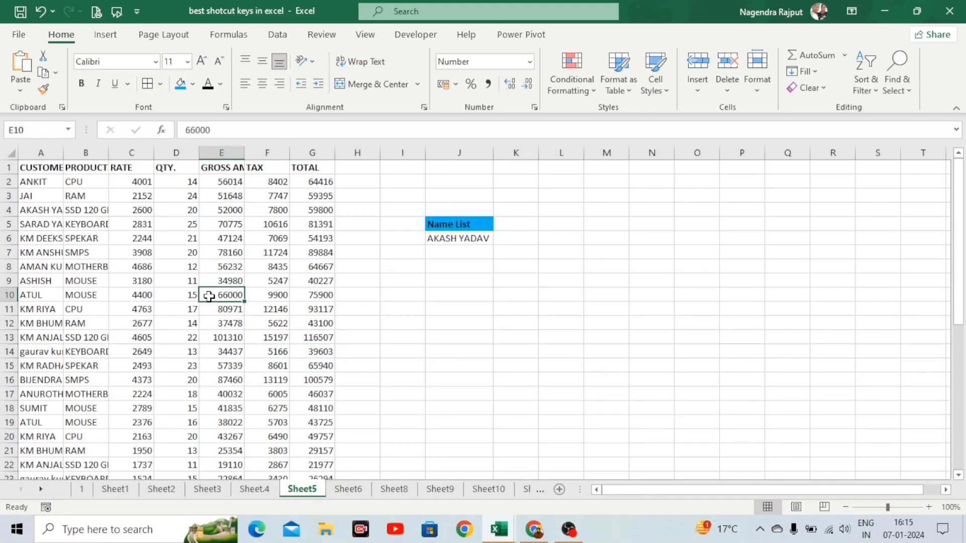
pyautogui.hotkey('ctrl', 'shift', 'l')
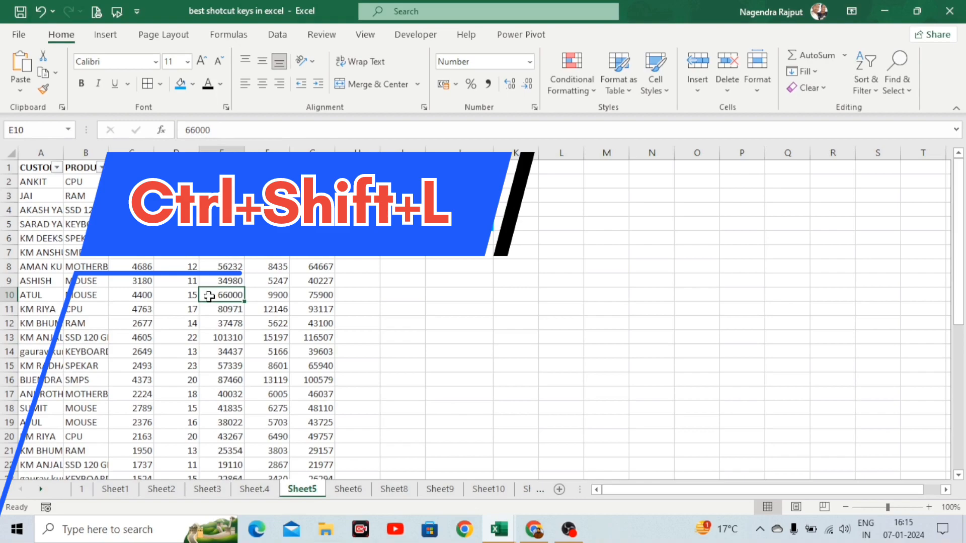
# - Open the filter list of the GROSS AMOUNT header in E1 and close it without filtering
pyautogui.press('Up')
pyautogui.press('Up')
pyautogui.press('Up')
pyautogui.press('Up')
pyautogui.press('Up')
pyautogui.press('Up')
pyautogui.press('Up')
pyautogui.press('Up')
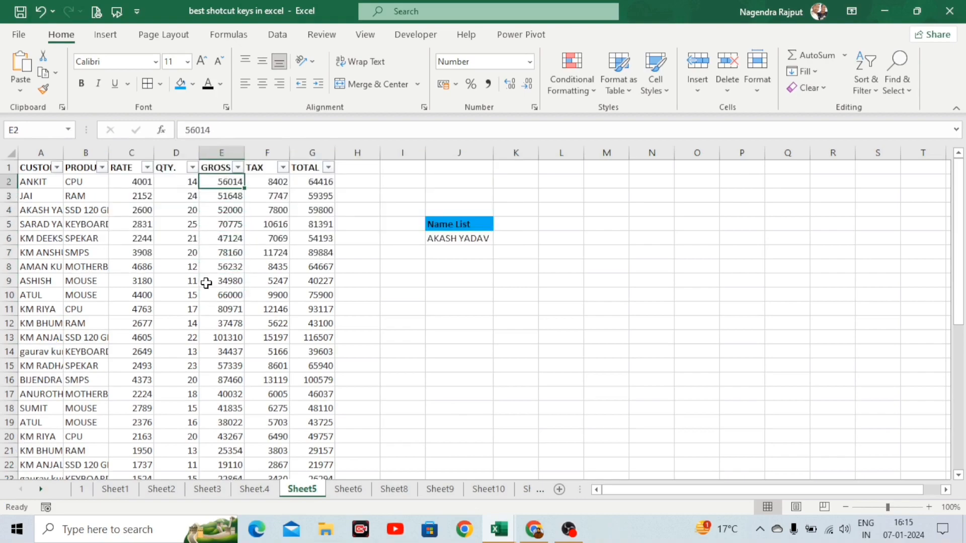
pyautogui.press('Up')
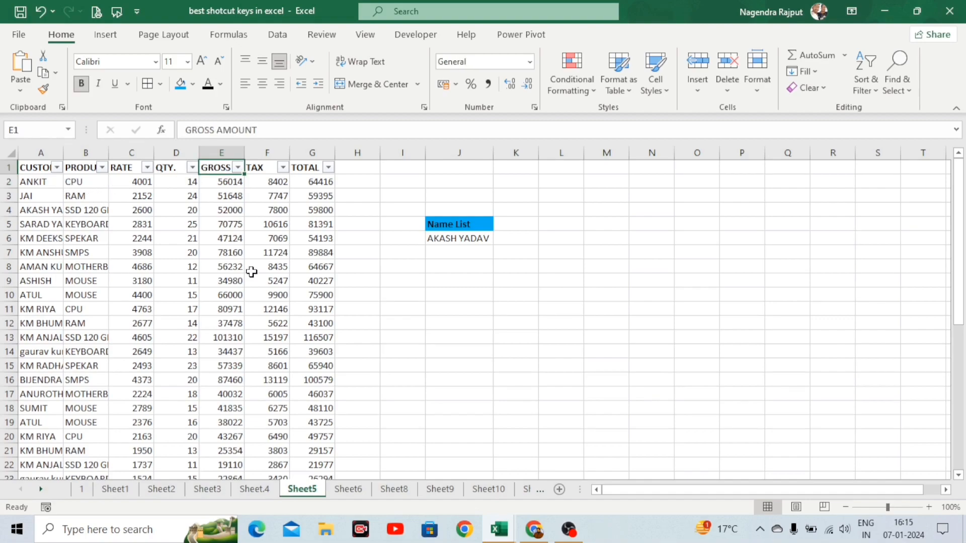
pyautogui.hotkey('alt', 'Down')
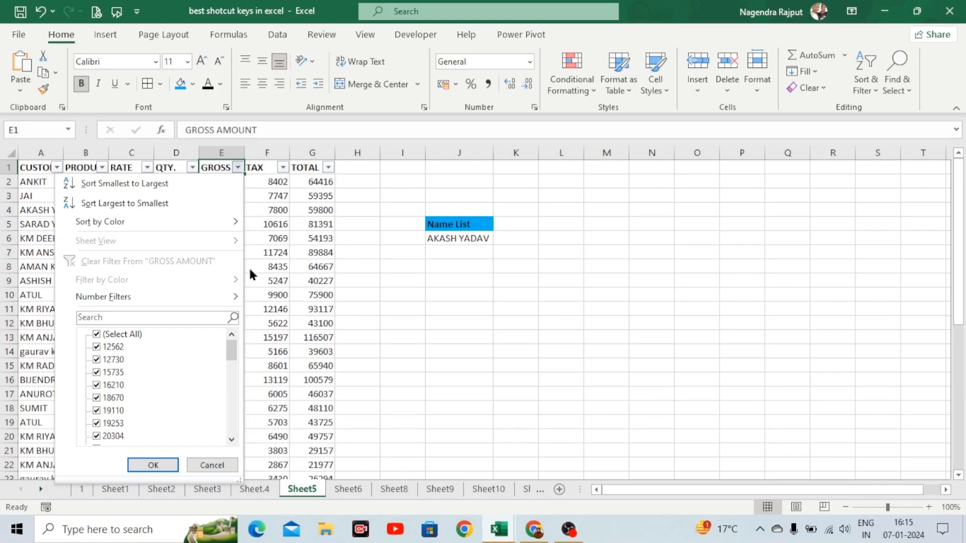
pyautogui.press('Escape')
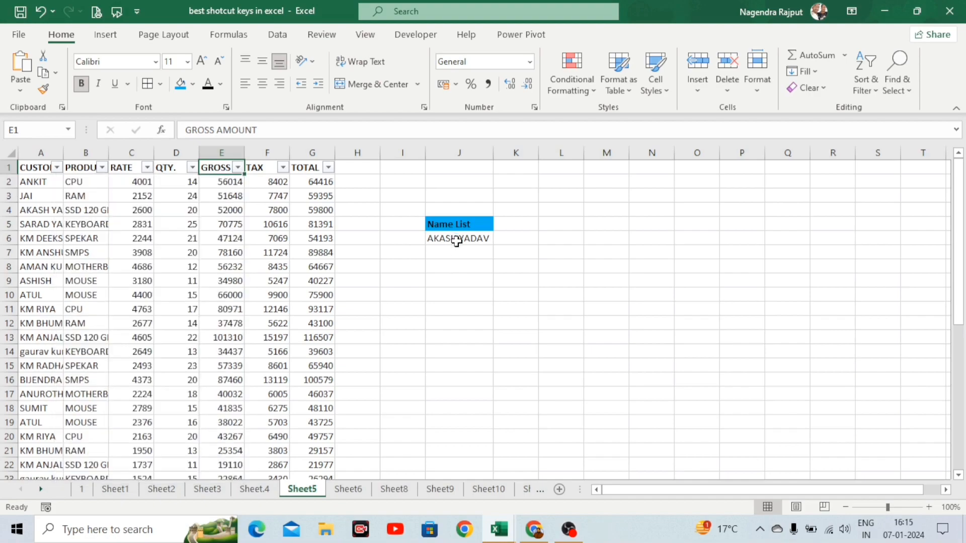
# - Open the drop-down list in the Name List cell J6 and close it without picking another entry
pyautogui.click(451, 240)
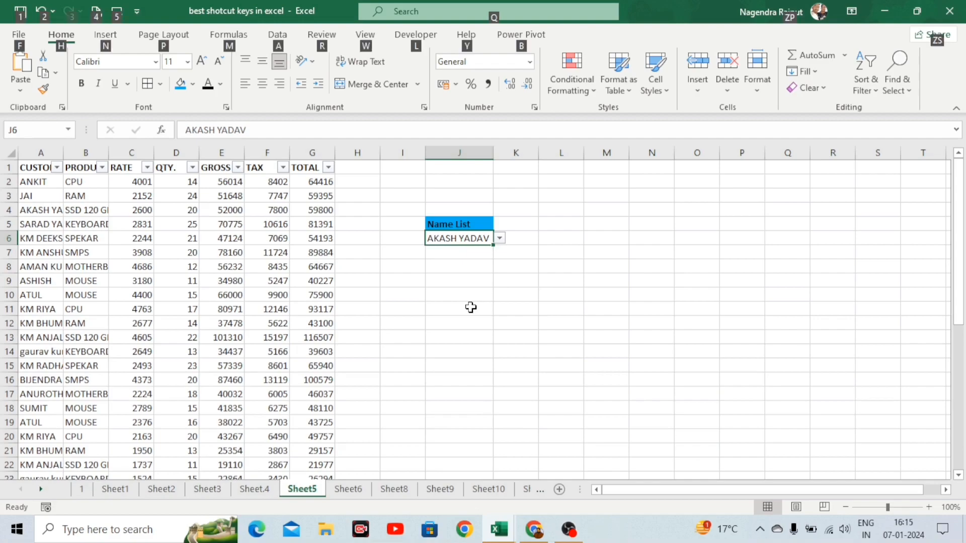
pyautogui.press('alt')
pyautogui.press('Escape')
pyautogui.press('Escape')
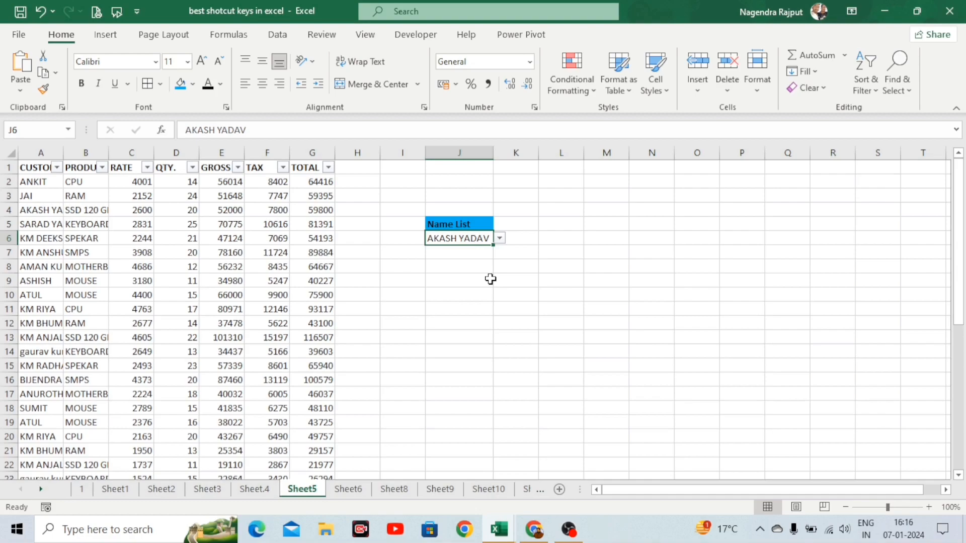
pyautogui.hotkey('alt', 'Down')
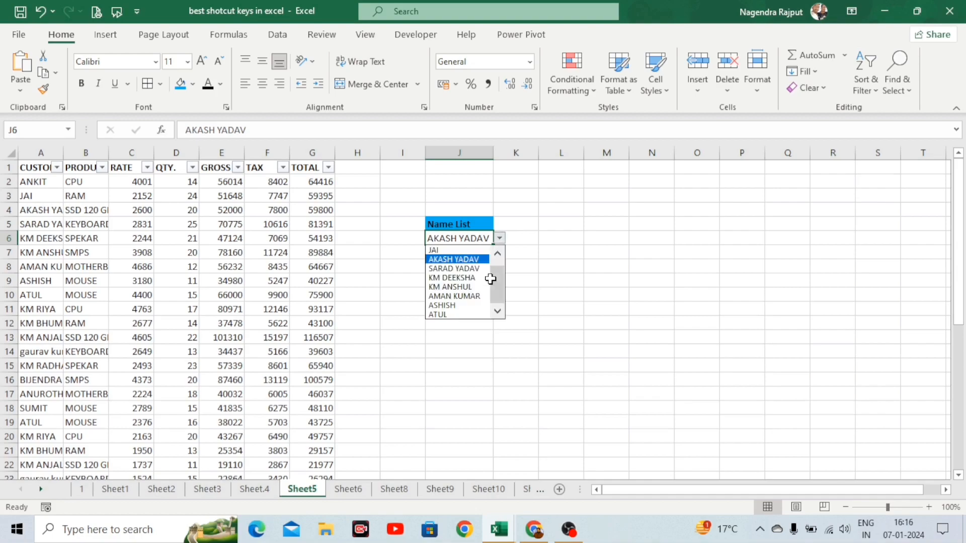
pyautogui.press('Escape')
pyautogui.click(272, 282)
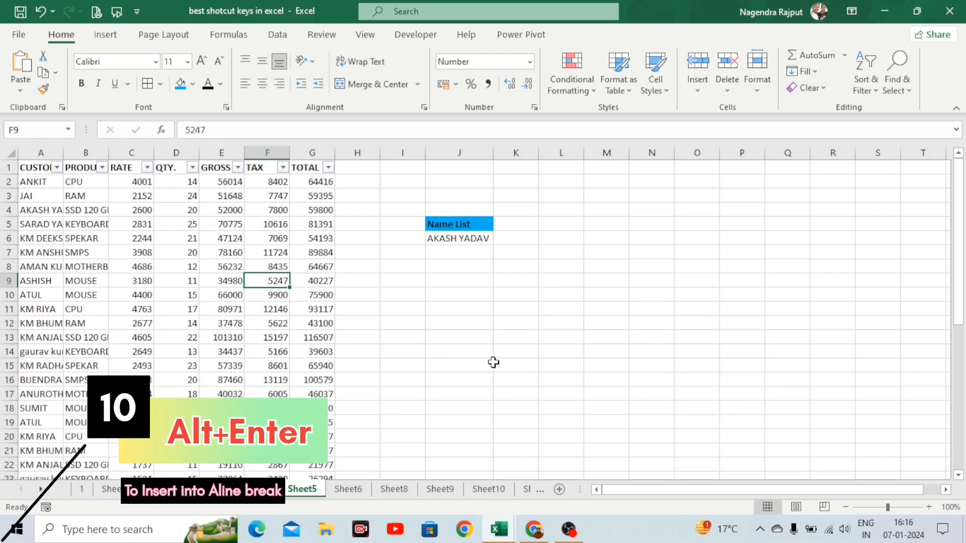
# - On Sheet8, insert a line break after the comma in the address in the merged cell C5
pyautogui.click(470, 325)
pyautogui.click(359, 495)
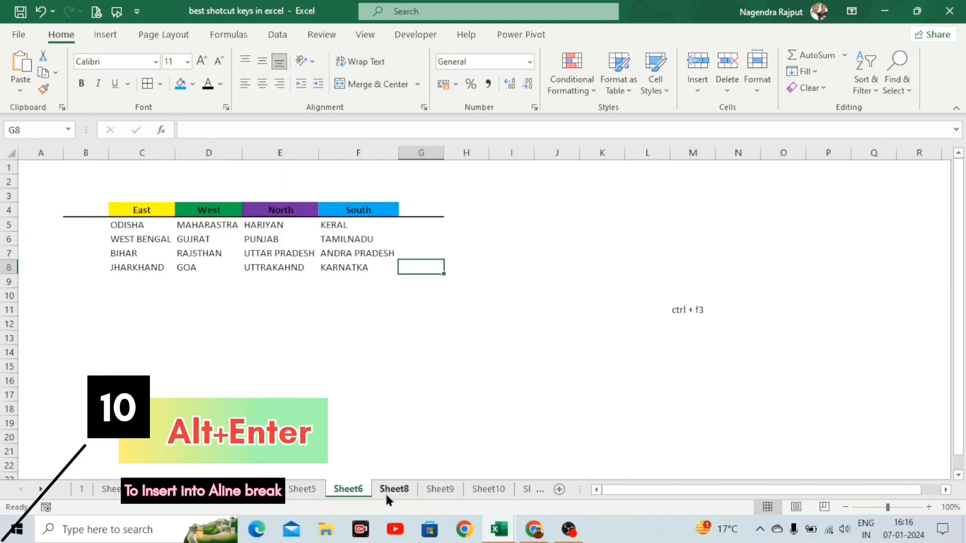
pyautogui.click(395, 493)
pyautogui.click(373, 371)
pyautogui.click(193, 222)
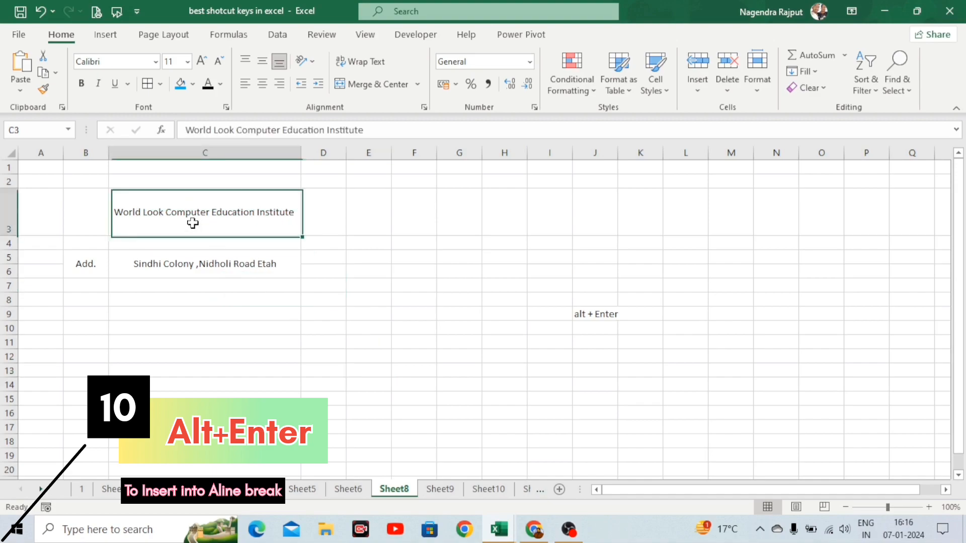
pyautogui.click(157, 269)
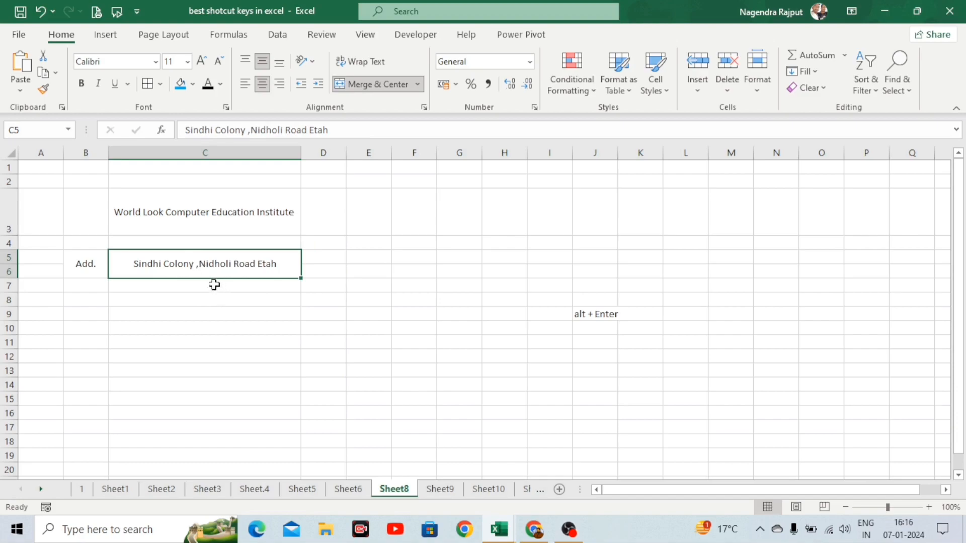
pyautogui.doubleClick(200, 263)
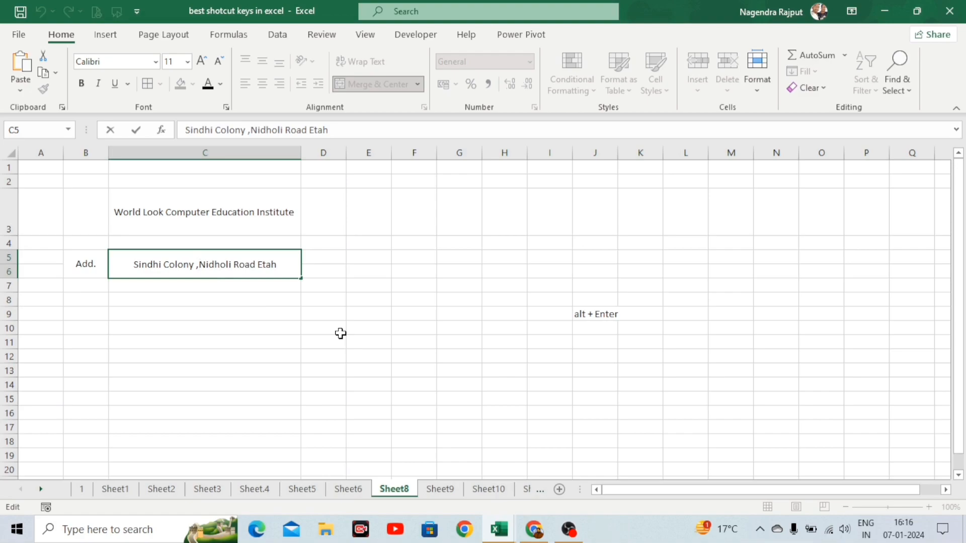
pyautogui.hotkey('alt', 'Return')
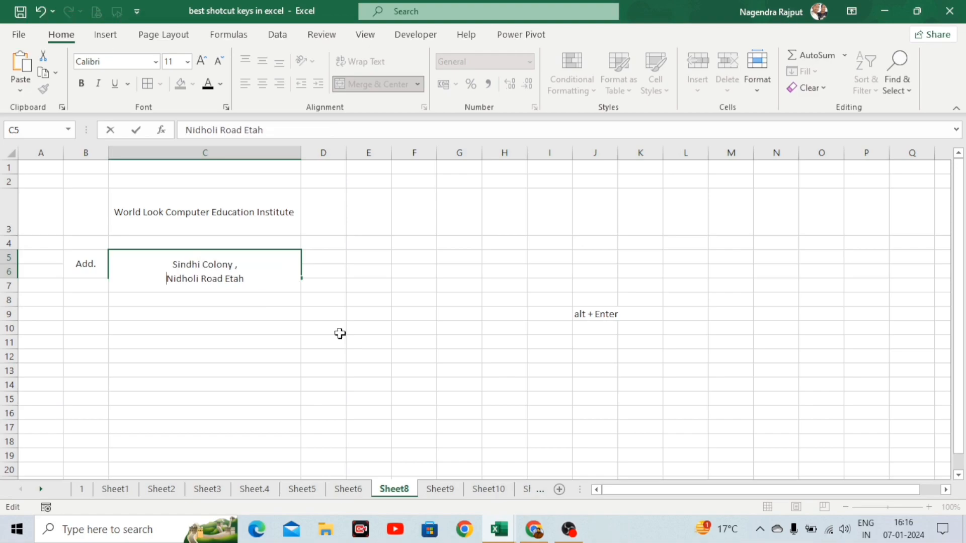
# - Add a third line with the postal PIN code to the address in C5 and heighten row 6 to fit all lines
pyautogui.click(257, 280)
pyautogui.hotkey('alt', 'Return')
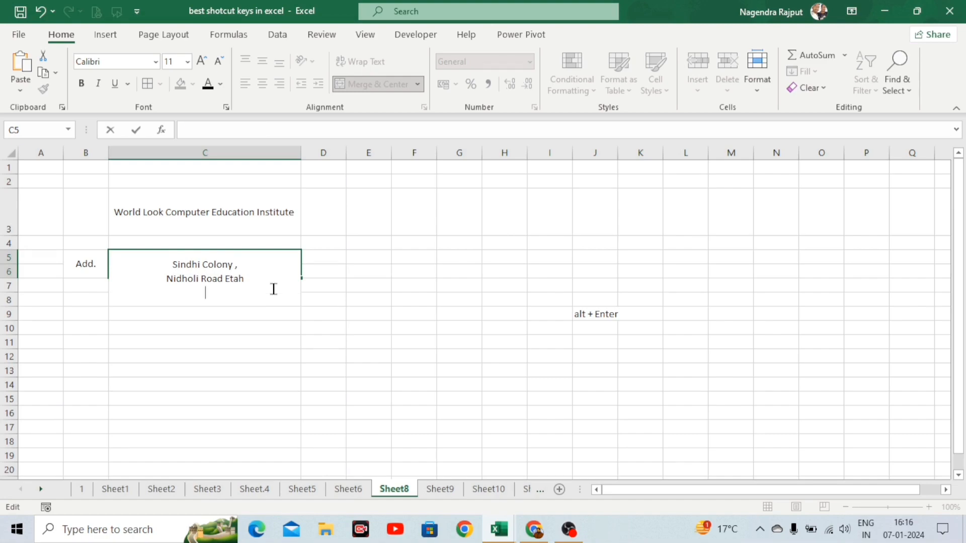
pyautogui.write('PIN. CODE_')
pyautogui.press('BackSpace')
pyautogui.write('-')
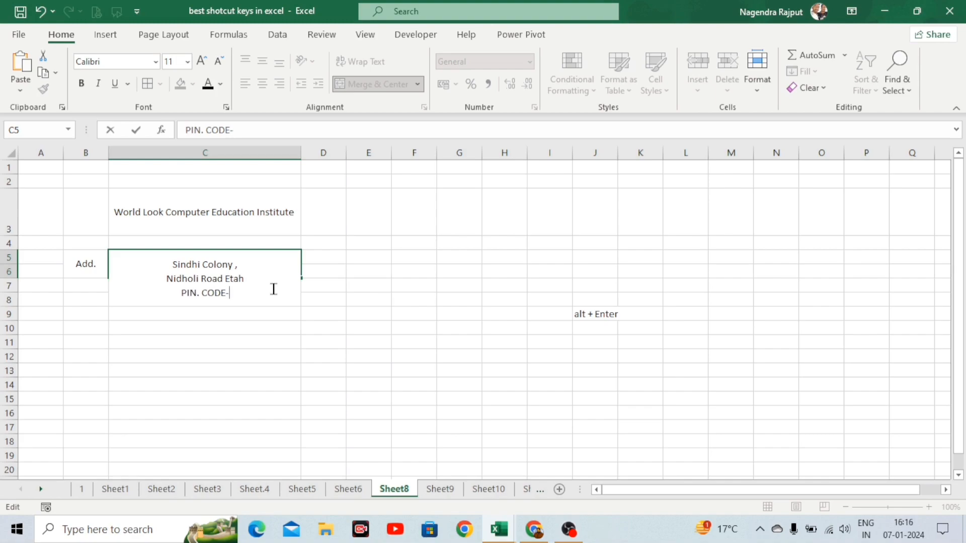
pyautogui.write('2071250')
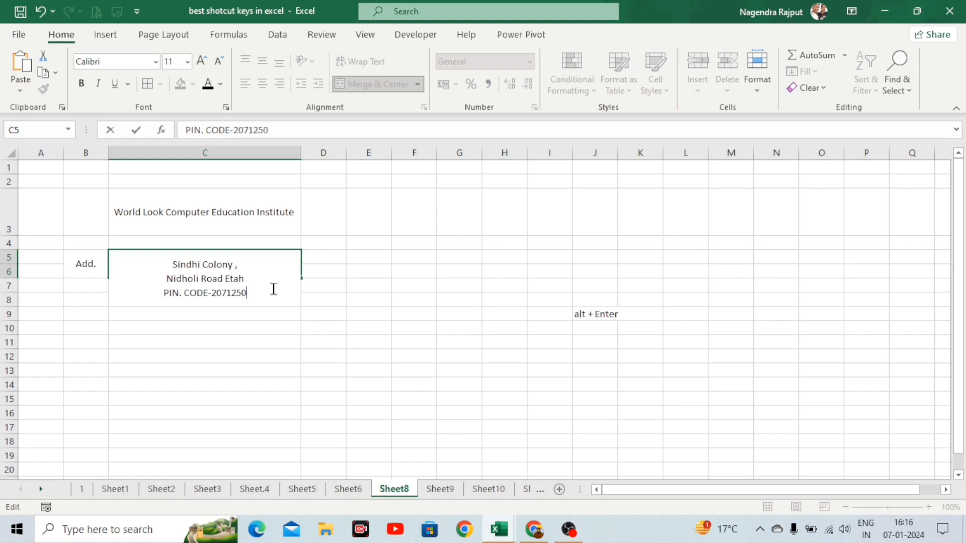
pyautogui.click(304, 331)
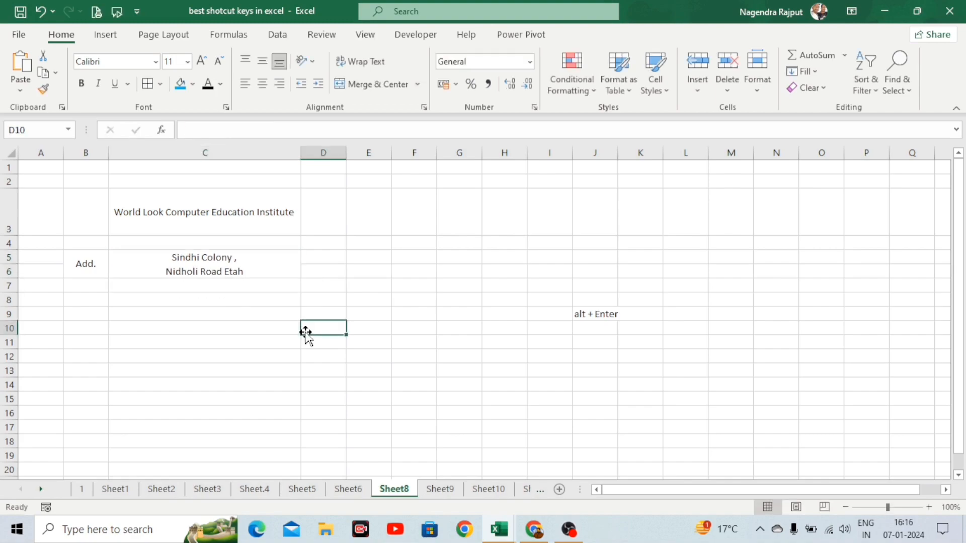
pyautogui.click(257, 259)
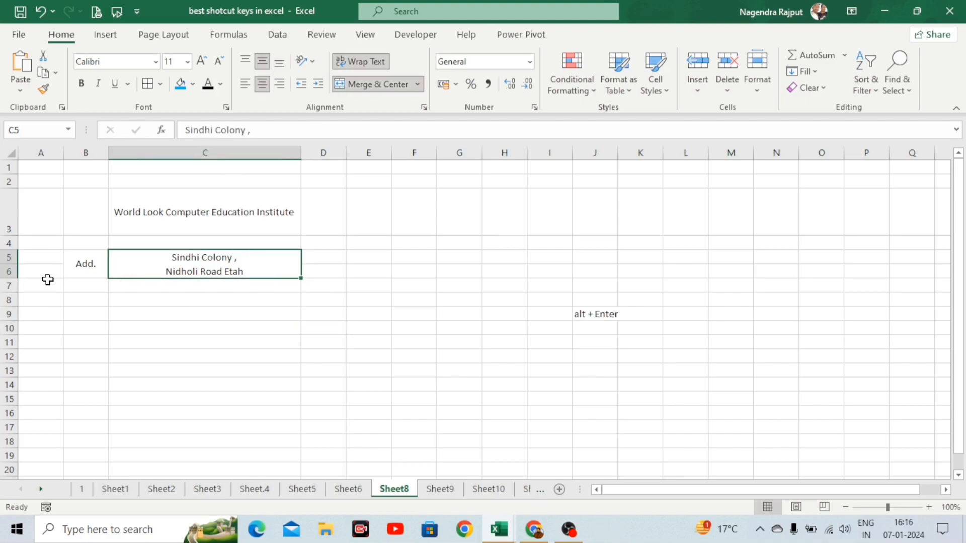
pyautogui.moveTo(16, 276); pyautogui.dragTo(15, 305)
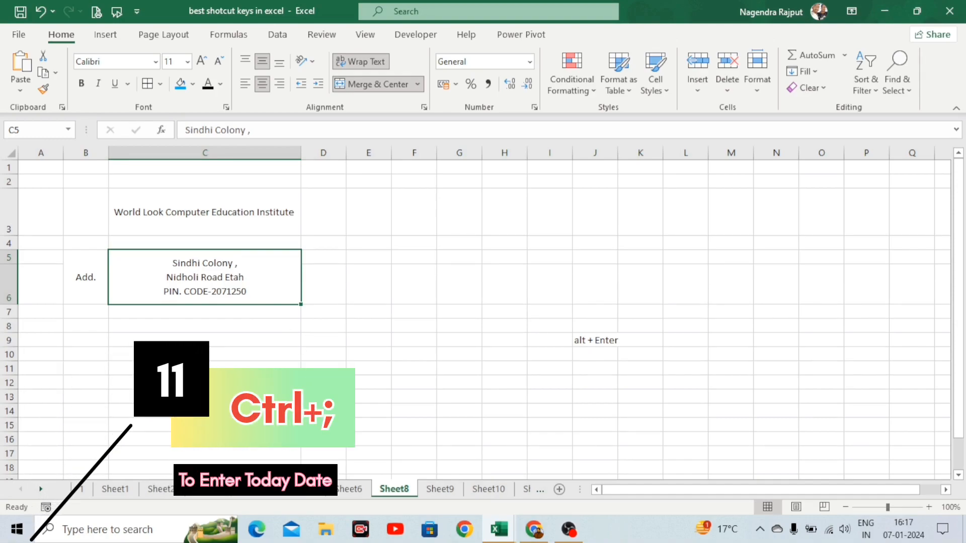
# - Insert today's date, 07-01-2024, as a fixed value in cell D3 of Sheet8, beside the institute name
pyautogui.click(431, 484)
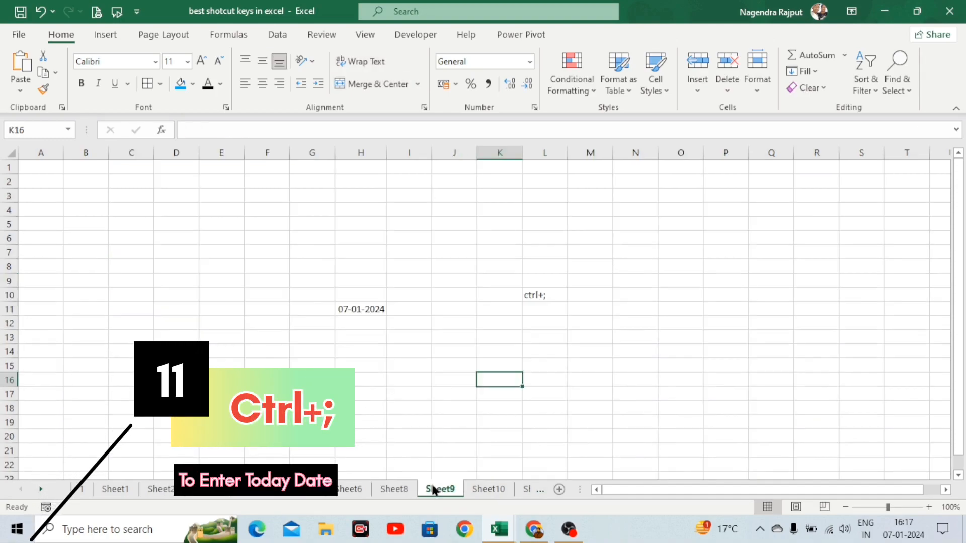
pyautogui.click(407, 381)
pyautogui.click(311, 336)
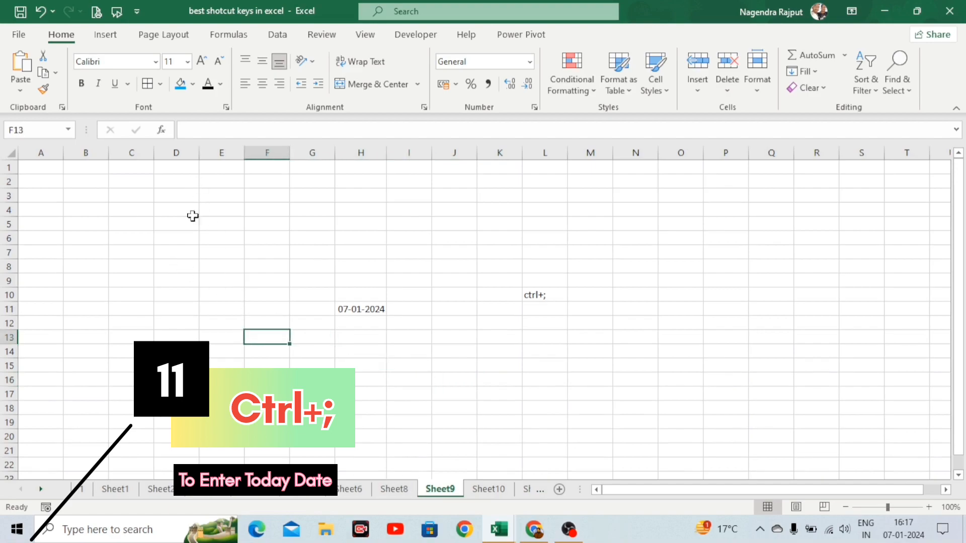
pyautogui.click(405, 492)
pyautogui.click(384, 336)
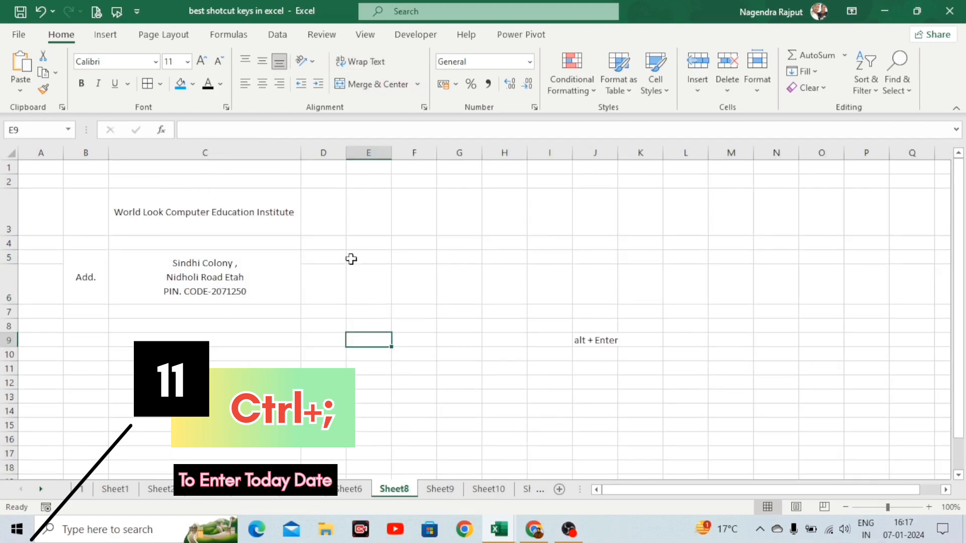
pyautogui.click(343, 230)
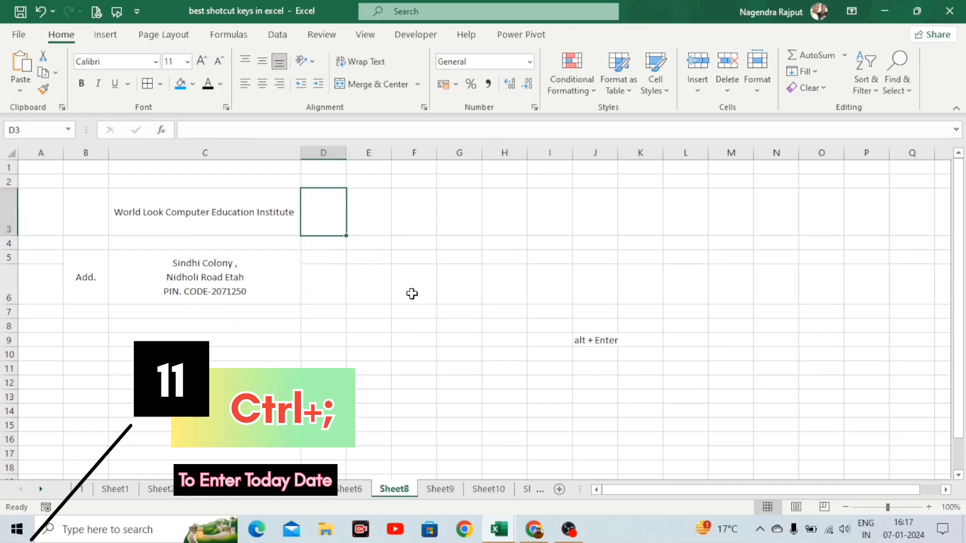
pyautogui.hotkey('ctrl', ';')
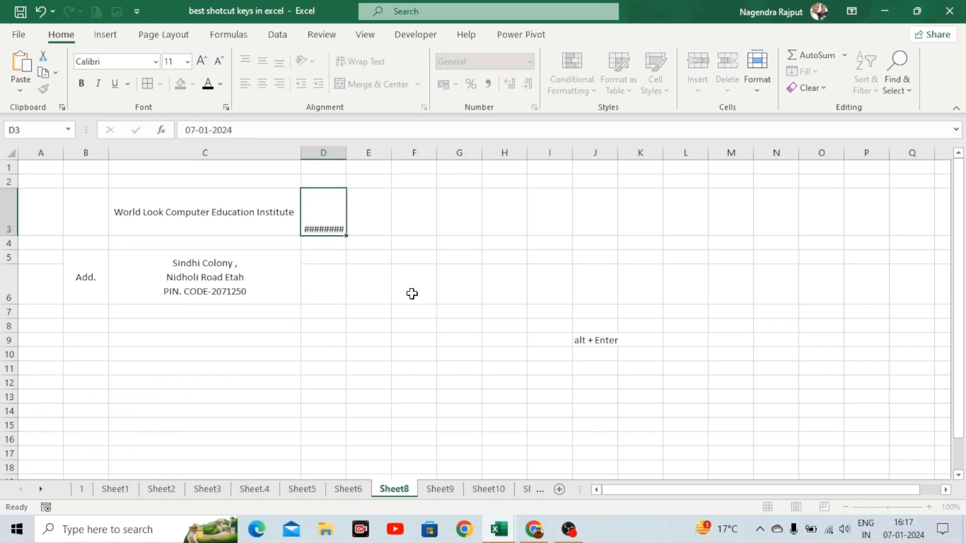
pyautogui.press('Return')
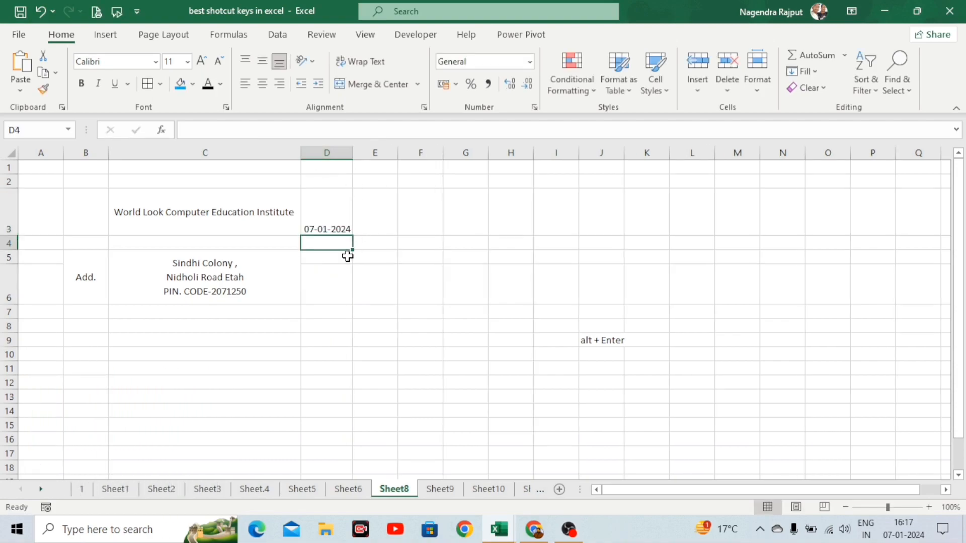
pyautogui.click(334, 230)
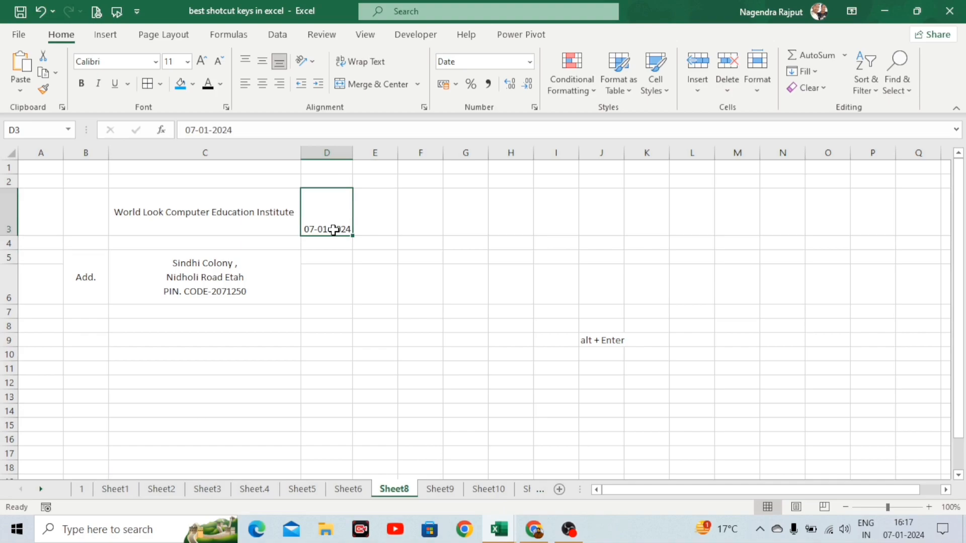
# - Insert the current time, 16:17, as a fixed value in cell D6, beside the address
pyautogui.click(341, 291)
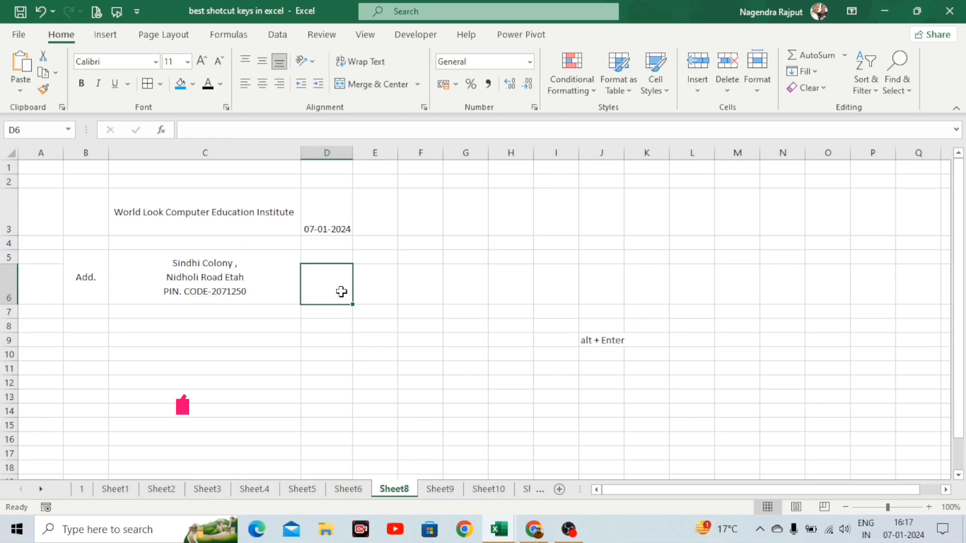
pyautogui.hotkey('ctrl', 'shift', ';')
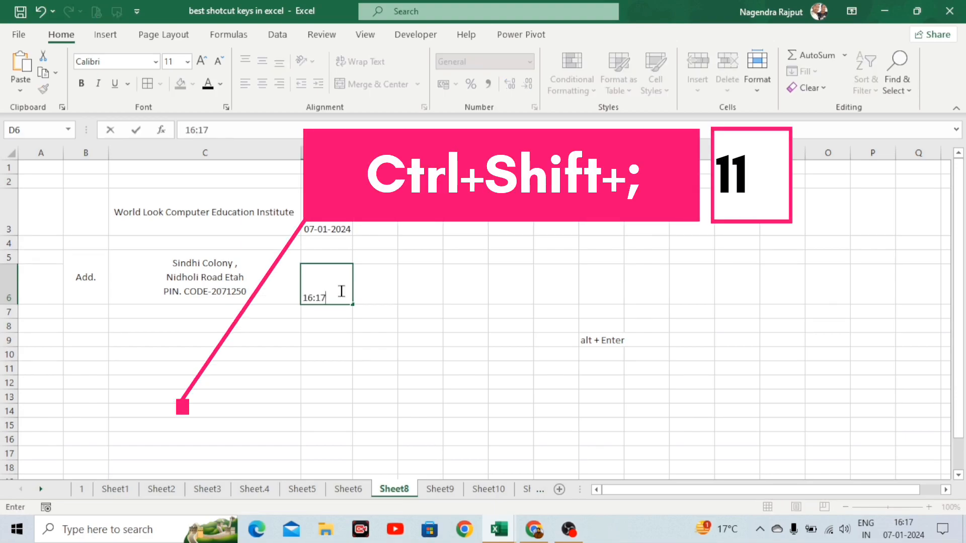
pyautogui.press('Return')
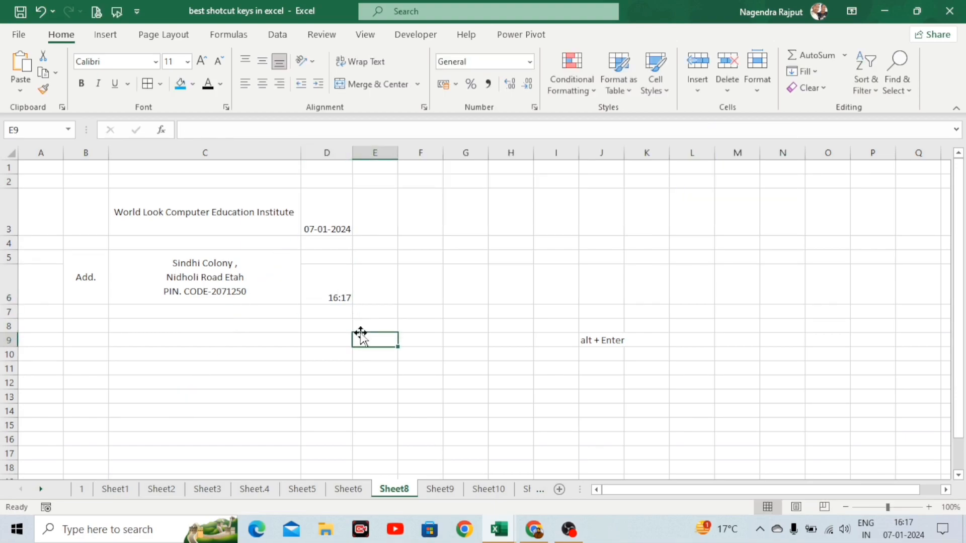
pyautogui.click(333, 300)
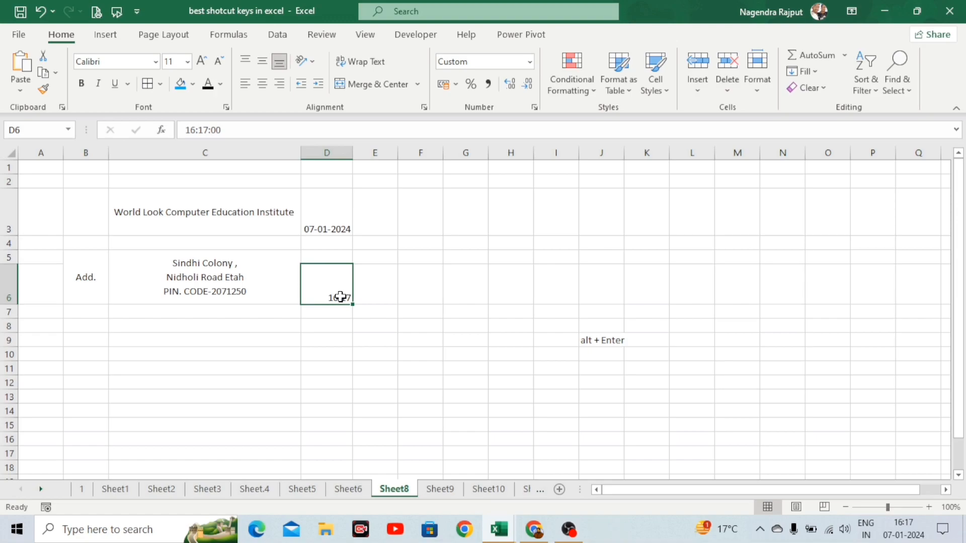
# - On Sheet10, apply the day-month-year date format (07-Jan-24 style) to all serial numbers under the Date header in column C
pyautogui.click(442, 488)
pyautogui.click(486, 490)
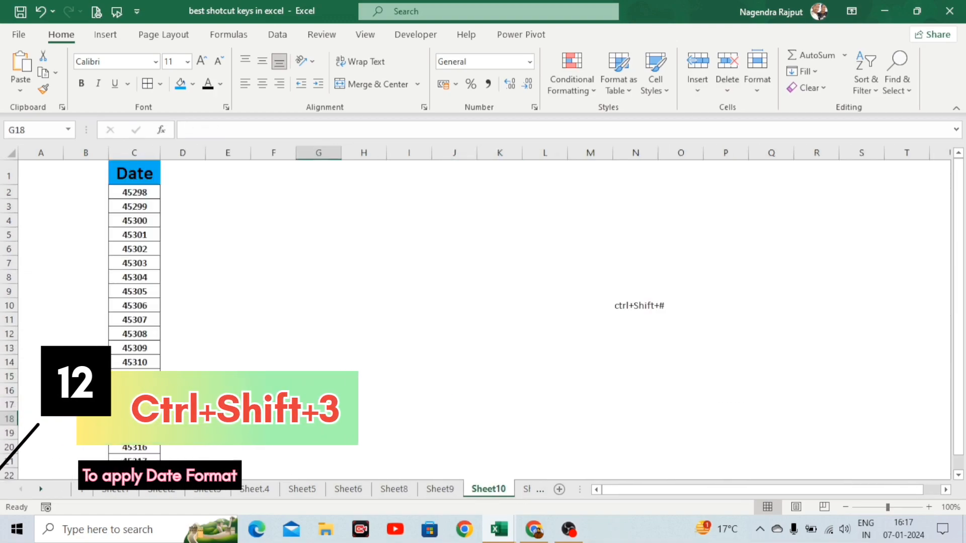
pyautogui.click(133, 197)
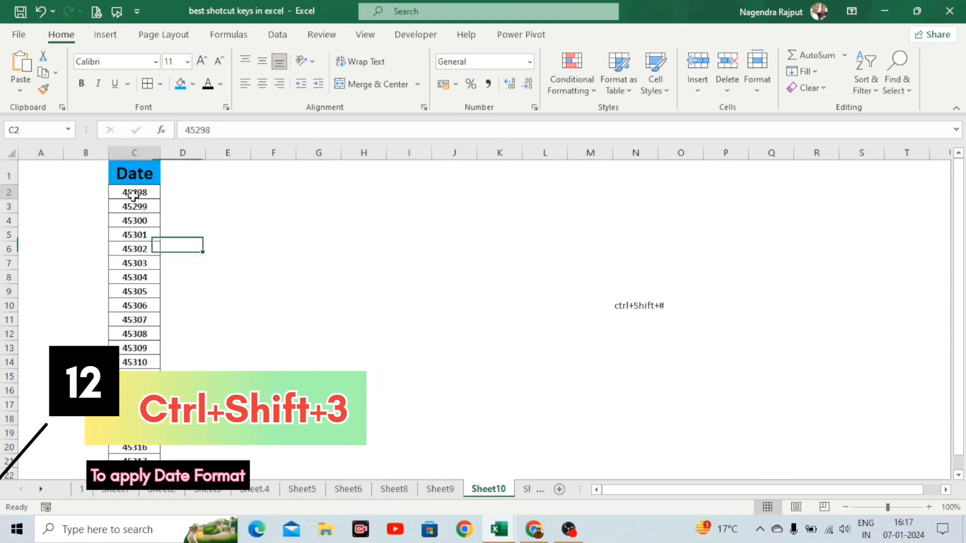
pyautogui.hotkey('ctrl', 'shift', 'Down')
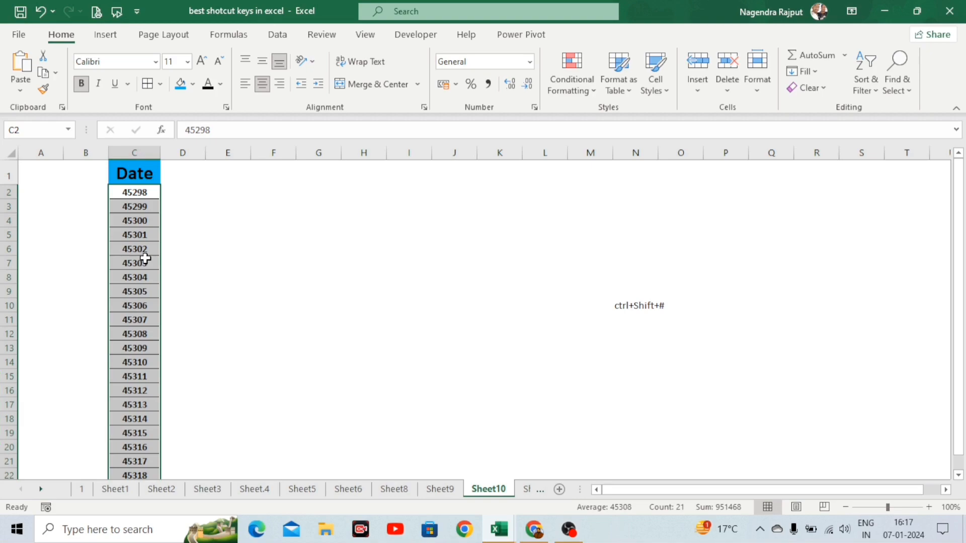
pyautogui.hotkey('ctrl', 'shift', '3')
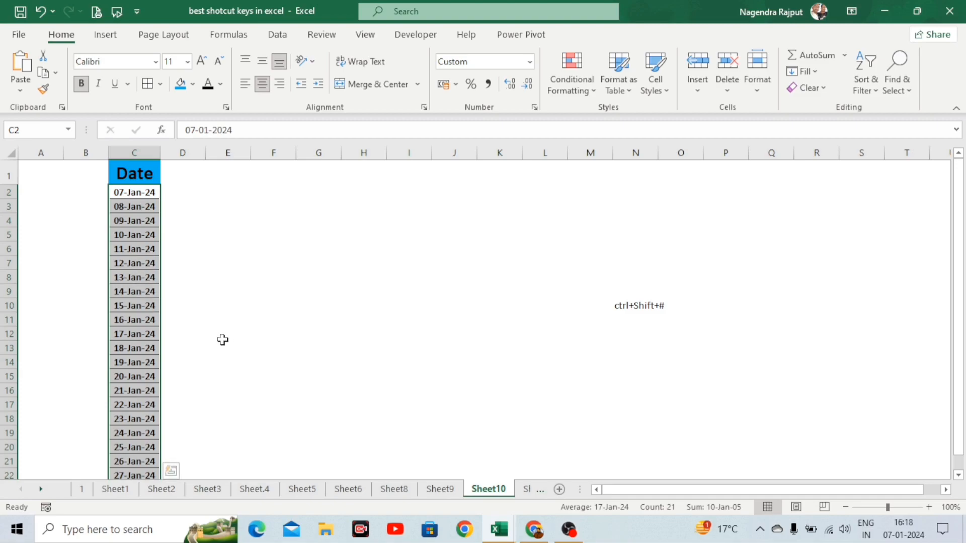
pyautogui.click(313, 276)
# - Enter the text SHEET 3 in cell G8 of Sheet11
pyautogui.click(526, 490)
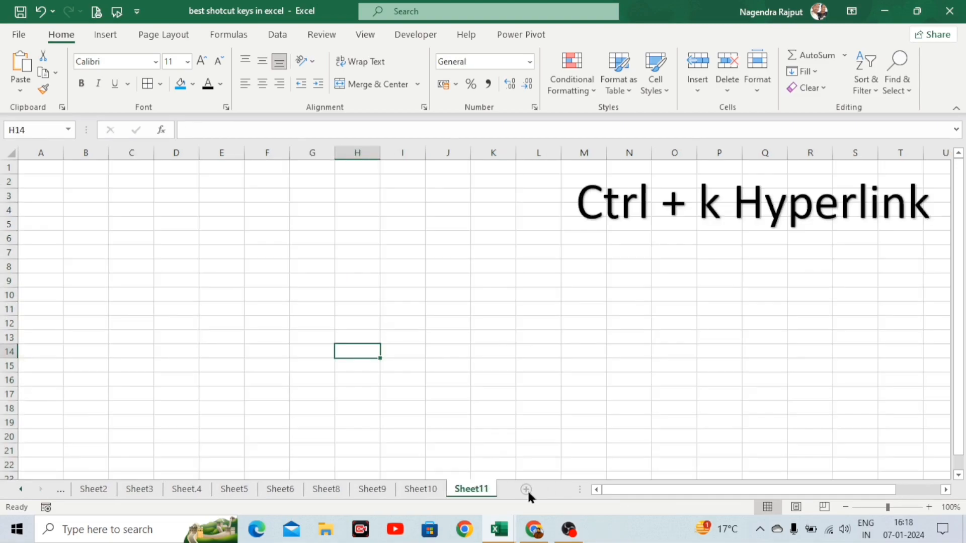
pyautogui.click(496, 321)
pyautogui.click(365, 286)
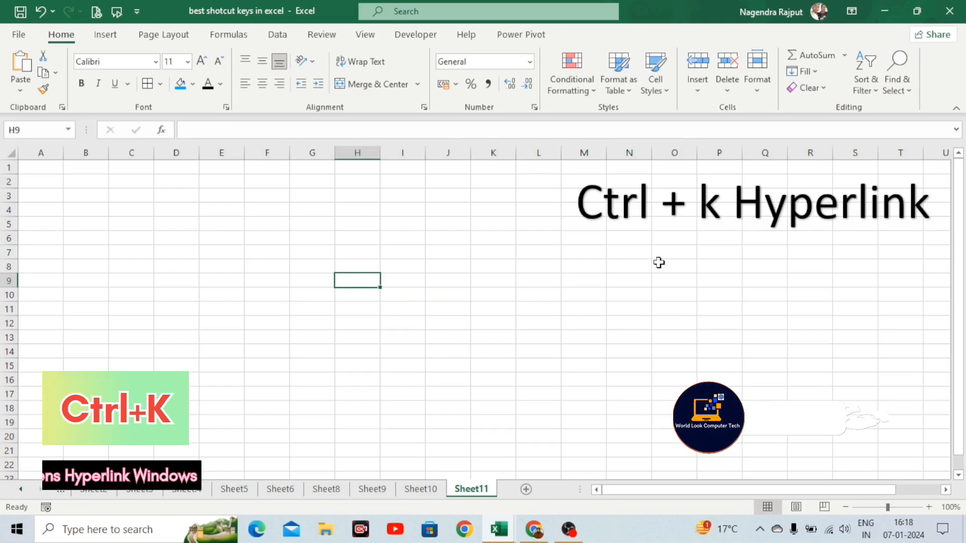
pyautogui.click(231, 280)
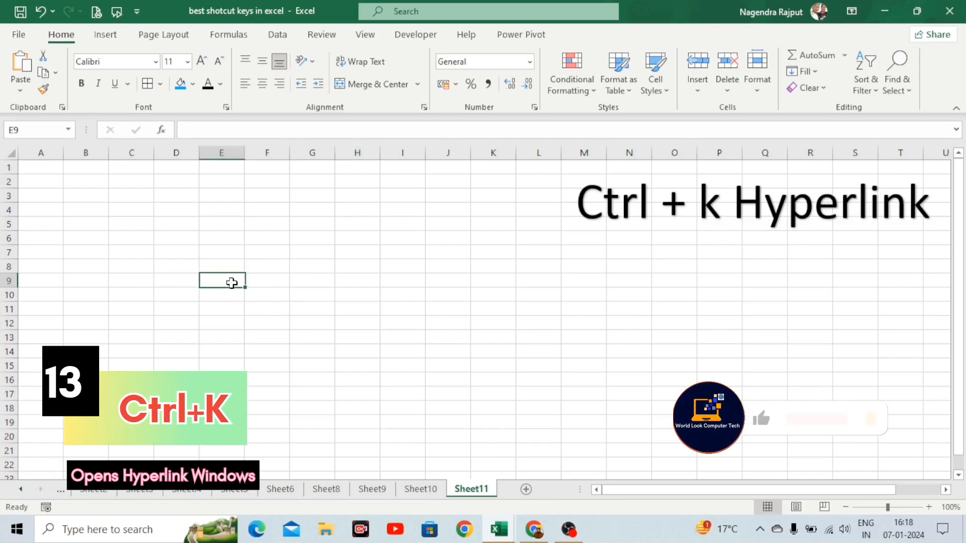
pyautogui.click(315, 270)
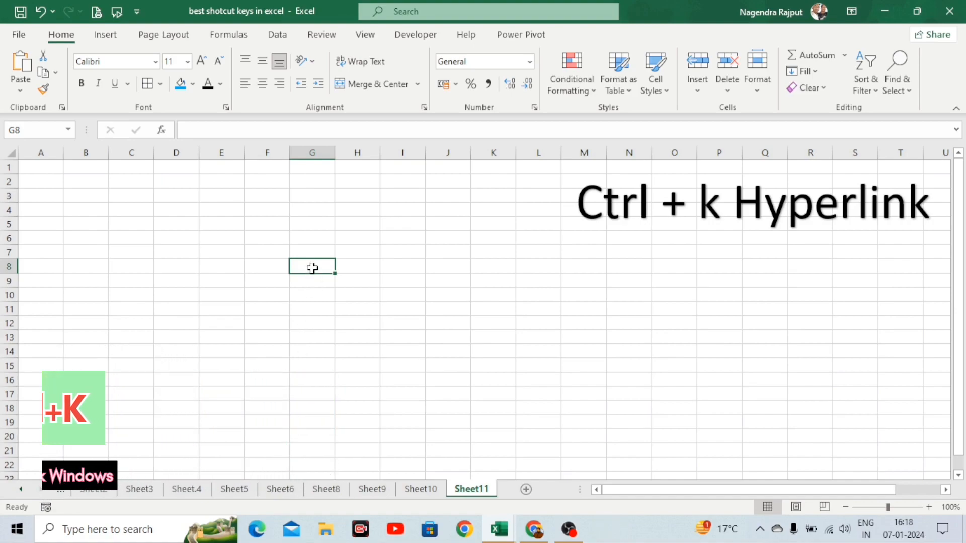
pyautogui.write('SHEET 3')
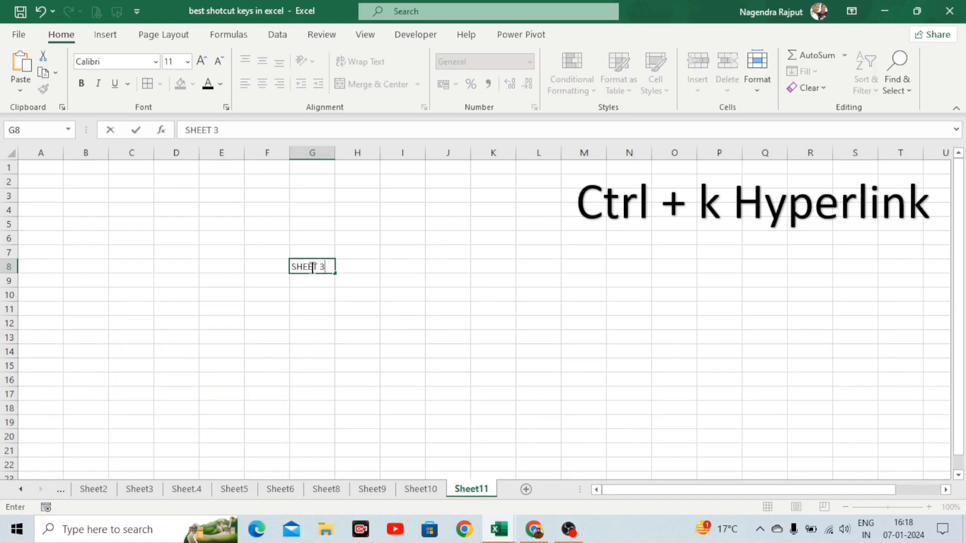
pyautogui.press('Return')
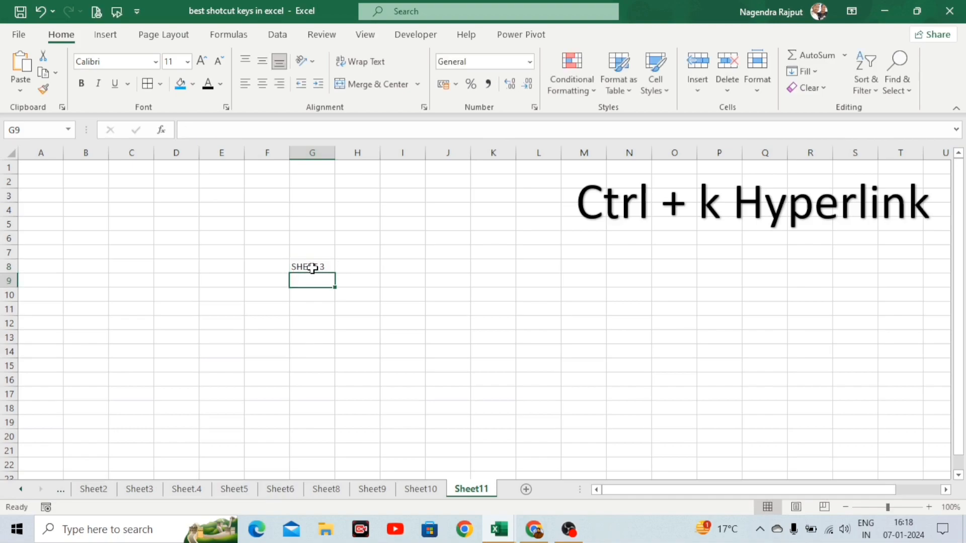
# - Insert a hyperlink on cell G8 that targets cell A1 of Sheet3 in this workbook, and follow the link
pyautogui.click(313, 268)
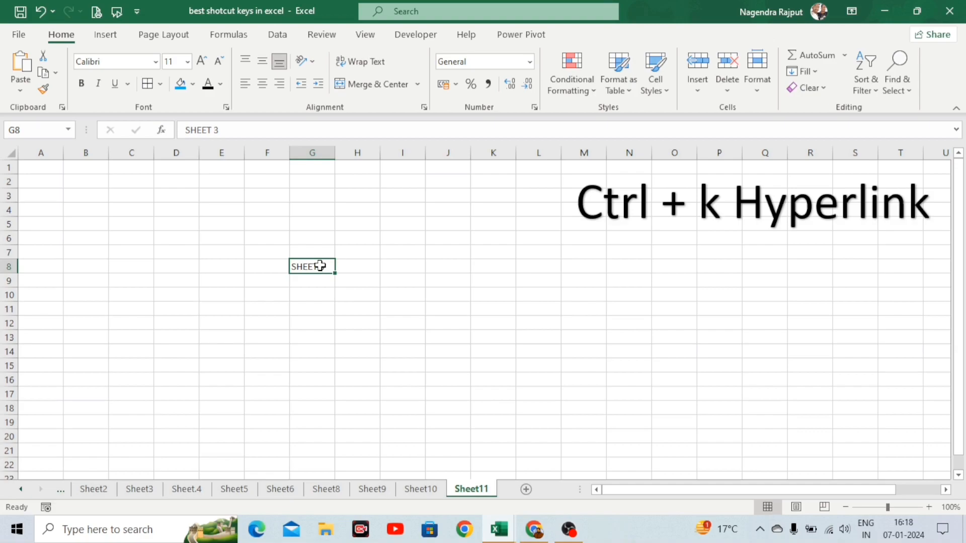
pyautogui.hotkey('ctrl', 'k')
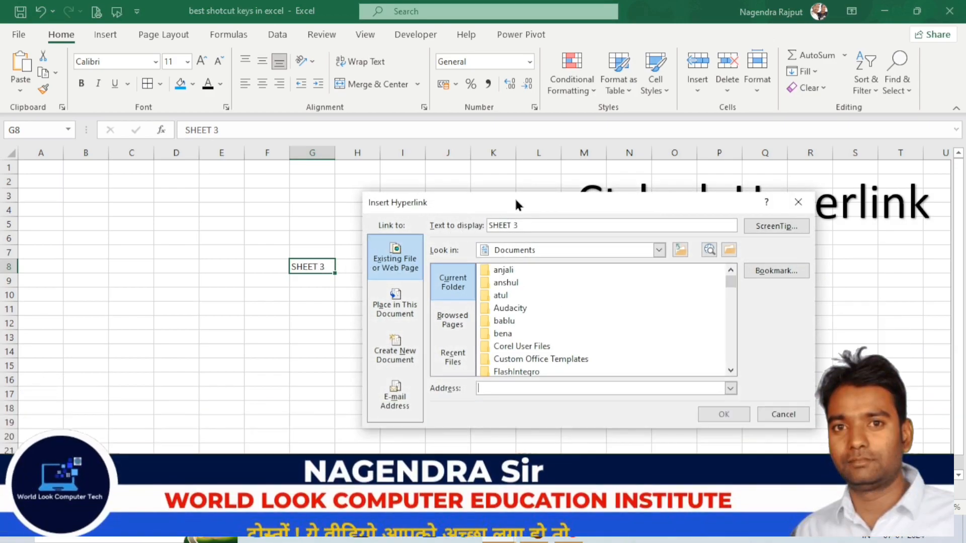
pyautogui.click(755, 262)
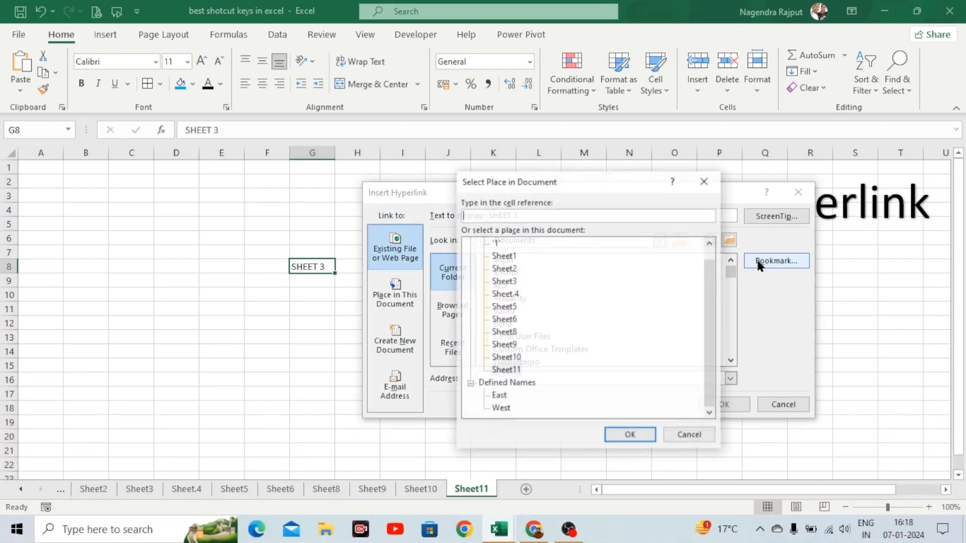
pyautogui.click(505, 281)
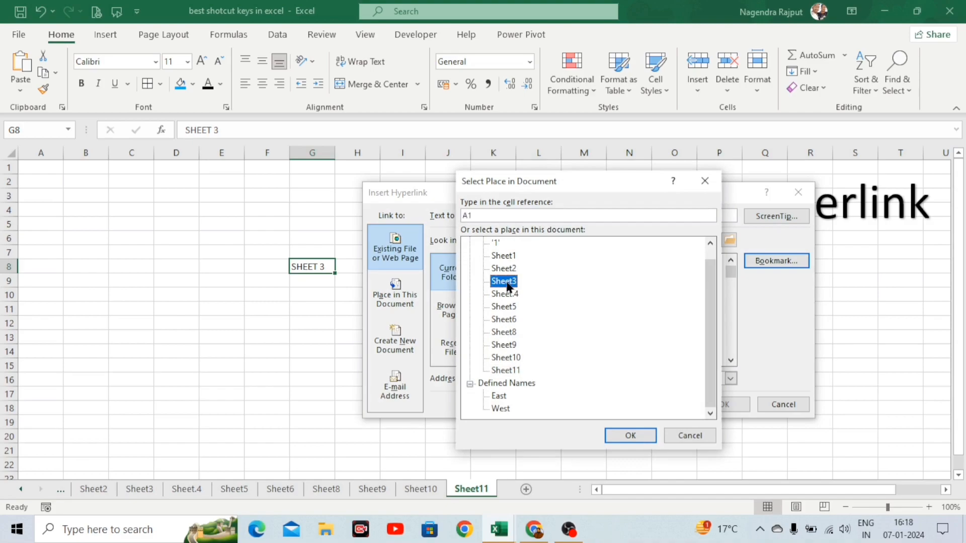
pyautogui.click(615, 433)
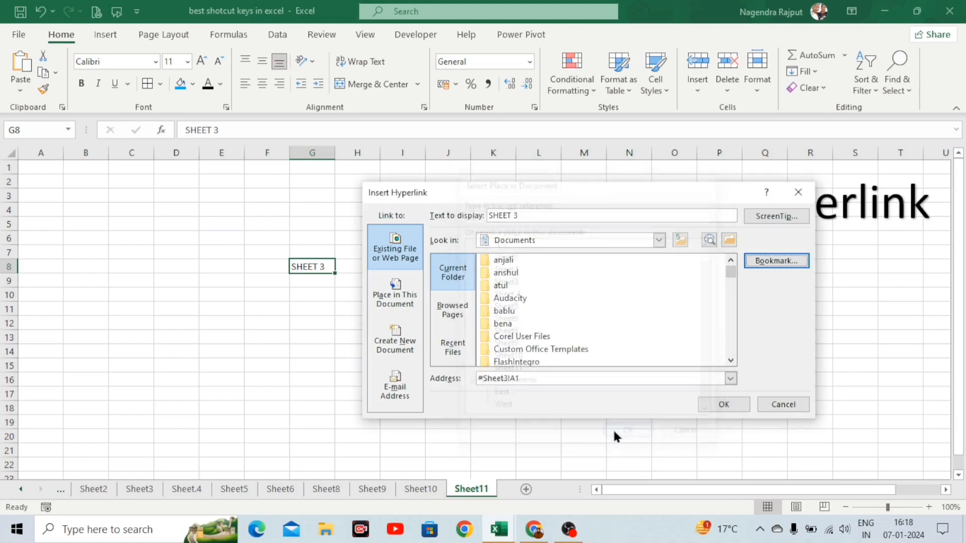
pyautogui.click(723, 404)
pyautogui.click(599, 362)
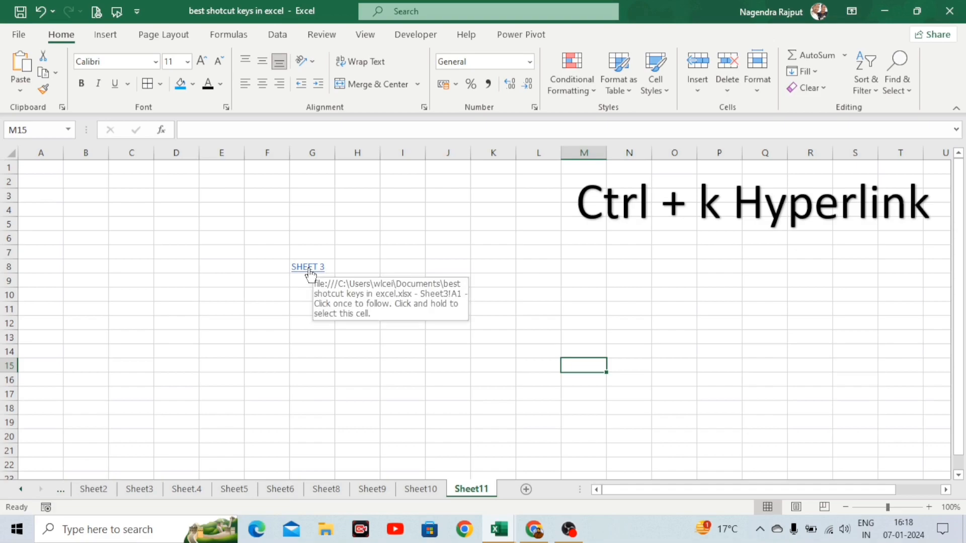
pyautogui.click(308, 271)
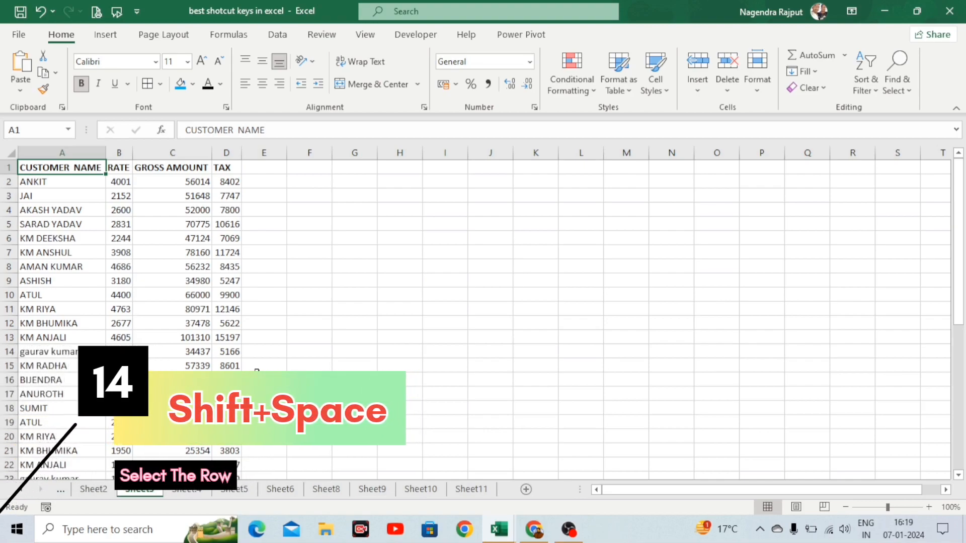
# - Select the entire row 9 of Sheet3 starting from cell H9, and clear the selection
pyautogui.click(400, 281)
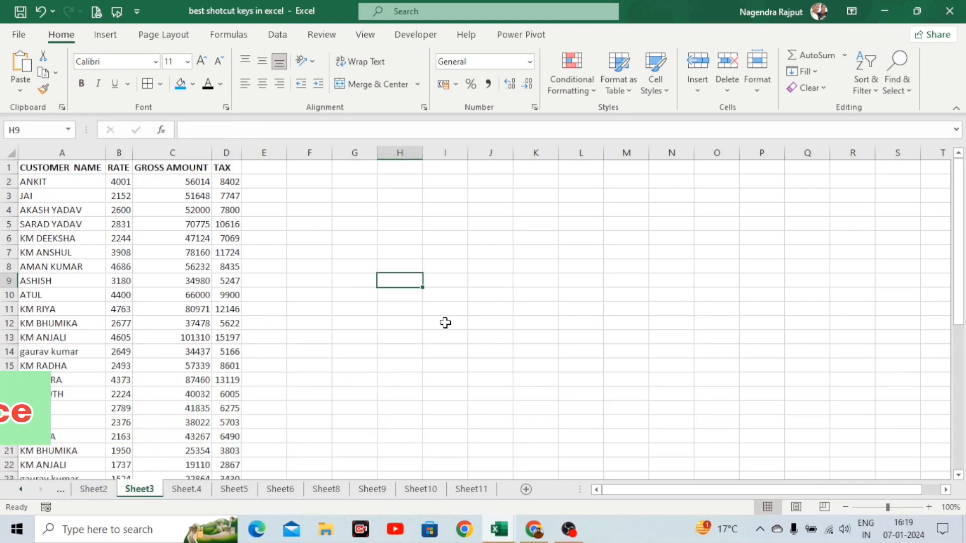
pyautogui.hotkey('shift', 'space')
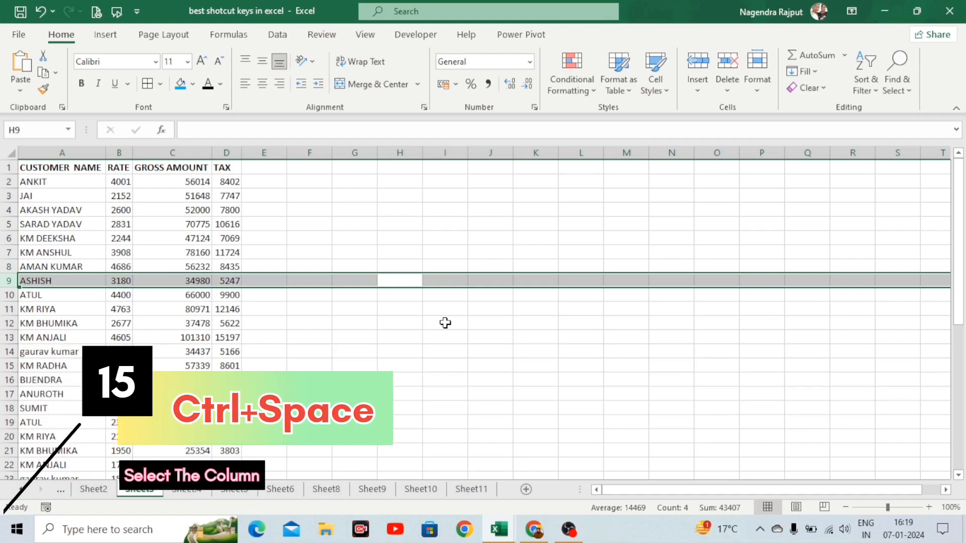
pyautogui.click(328, 267)
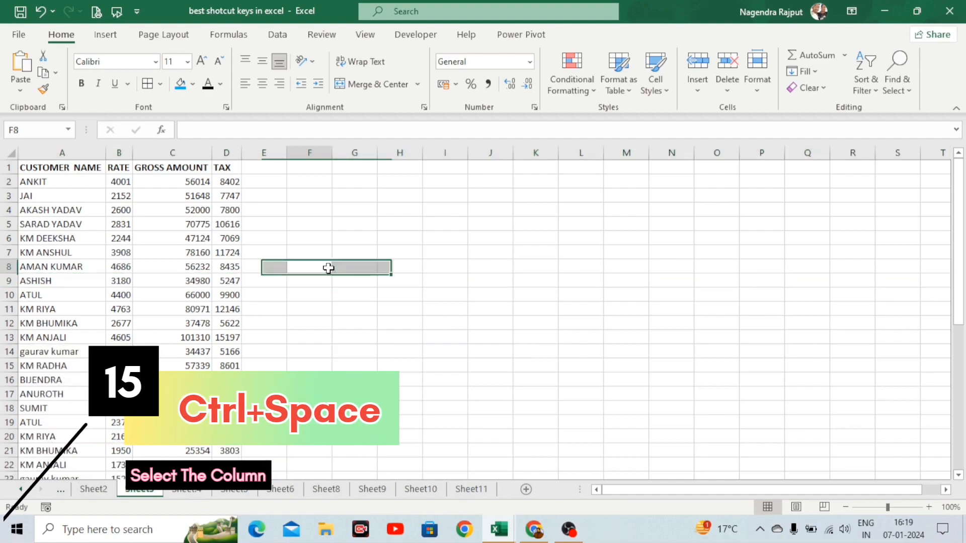
pyautogui.click(274, 322)
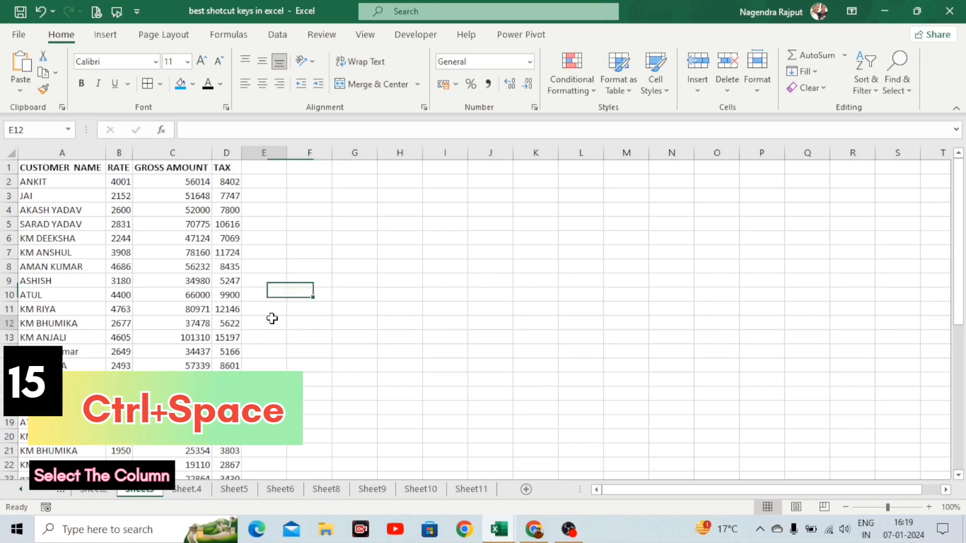
# - Select the whole RATE column from cell B9, and the whole of column G from cell G8, clearing each selection
pyautogui.click(122, 278)
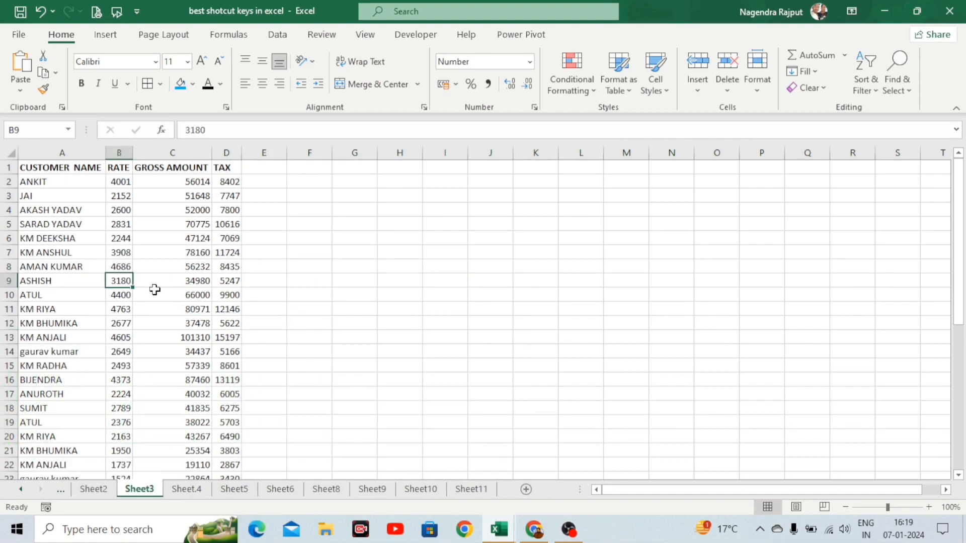
pyautogui.hotkey('ctrl', 'space')
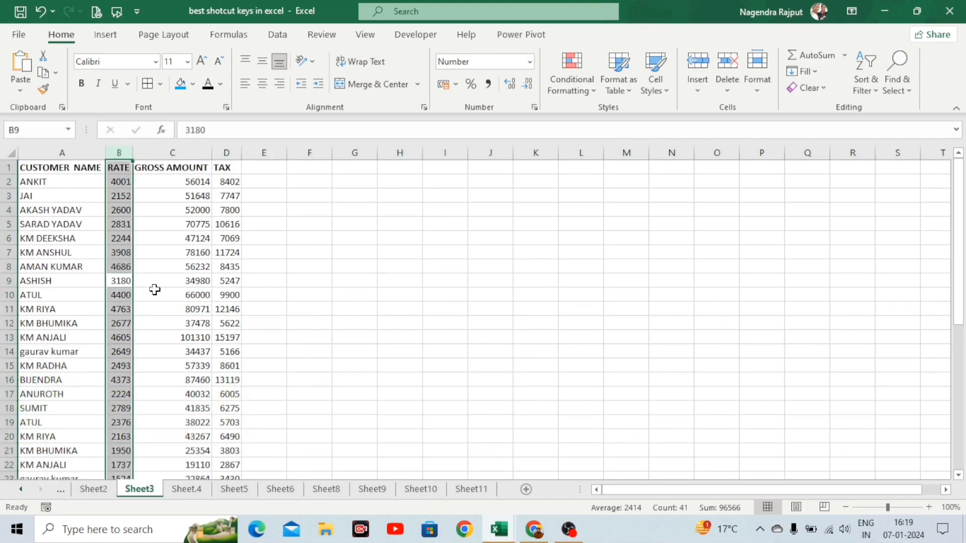
pyautogui.click(363, 261)
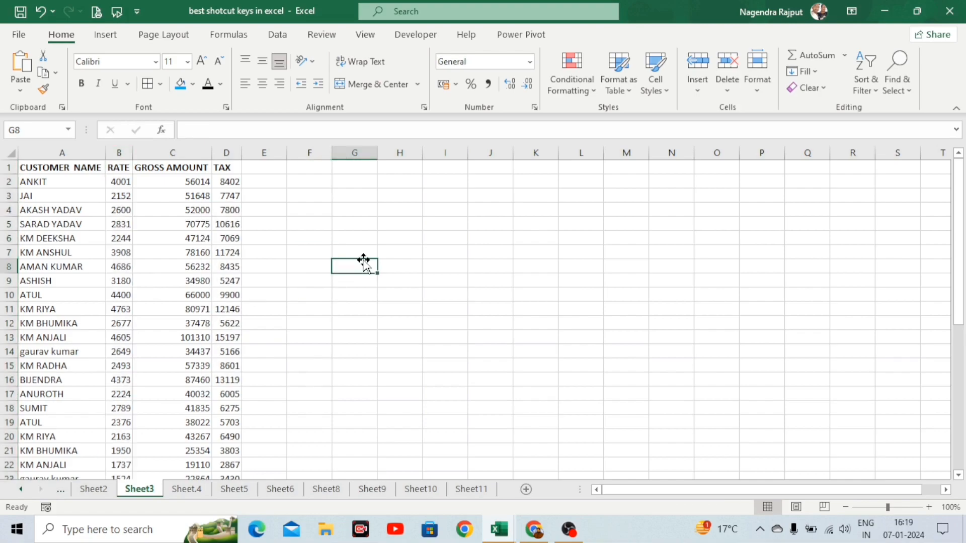
pyautogui.hotkey('ctrl', 'space')
pyautogui.press('Down')
pyautogui.press('Down')
pyautogui.press('Down')
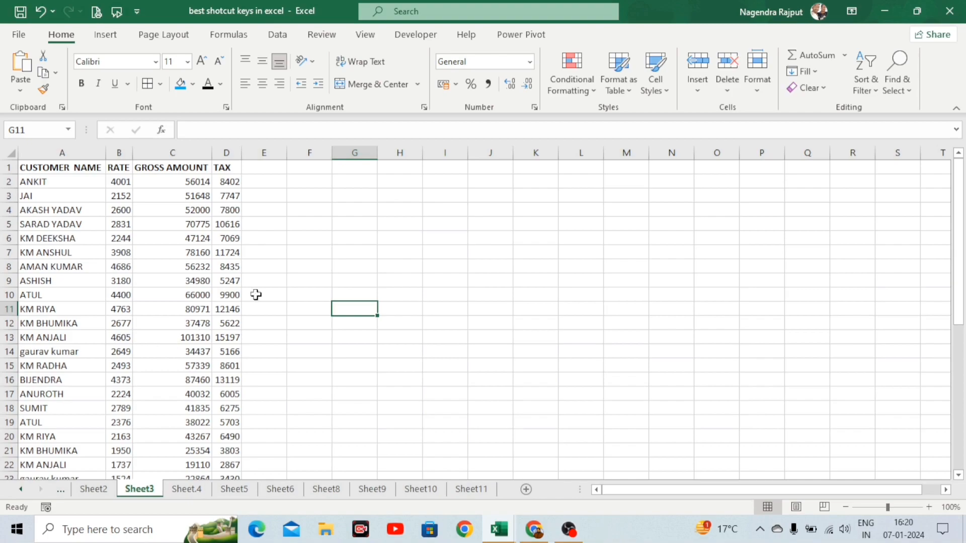